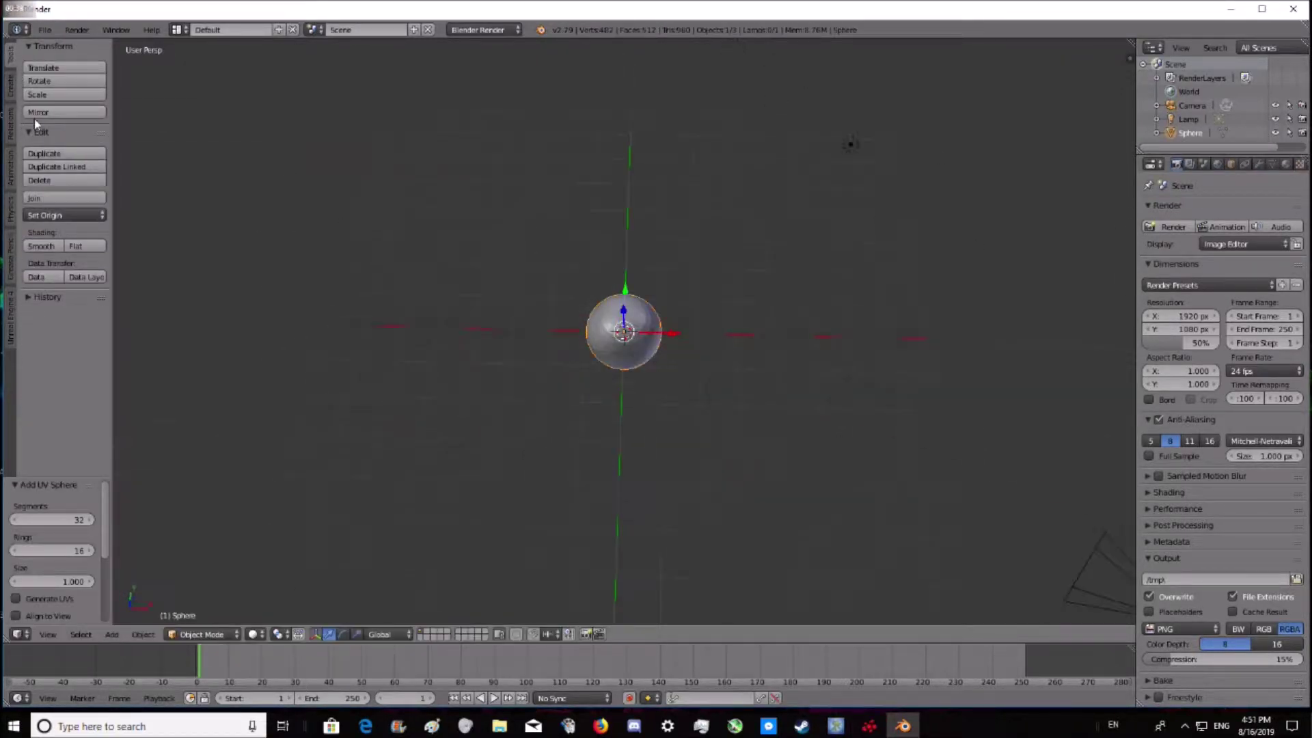
# - Enter Edit Mode on the stretched sphere and box-select one half plus the seam vertices
pyautogui.press('Tab')
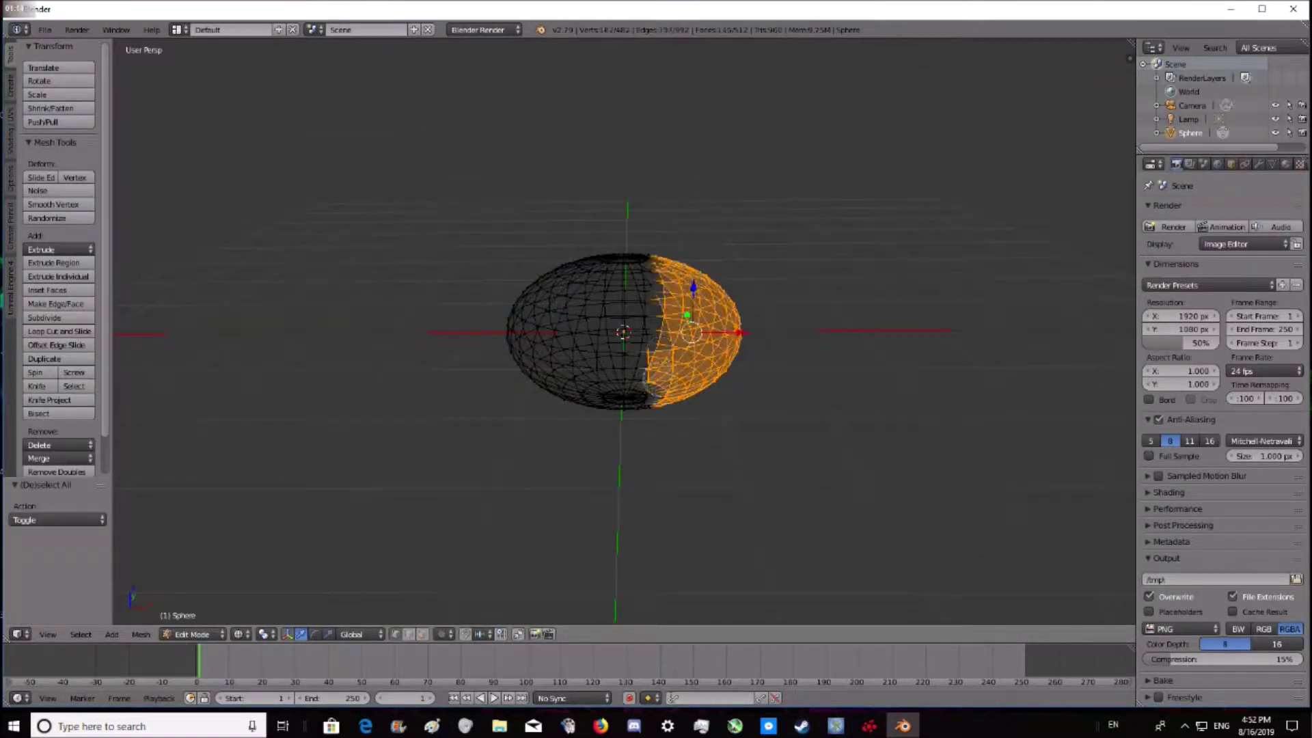
pyautogui.scroll(5, 667, 287)
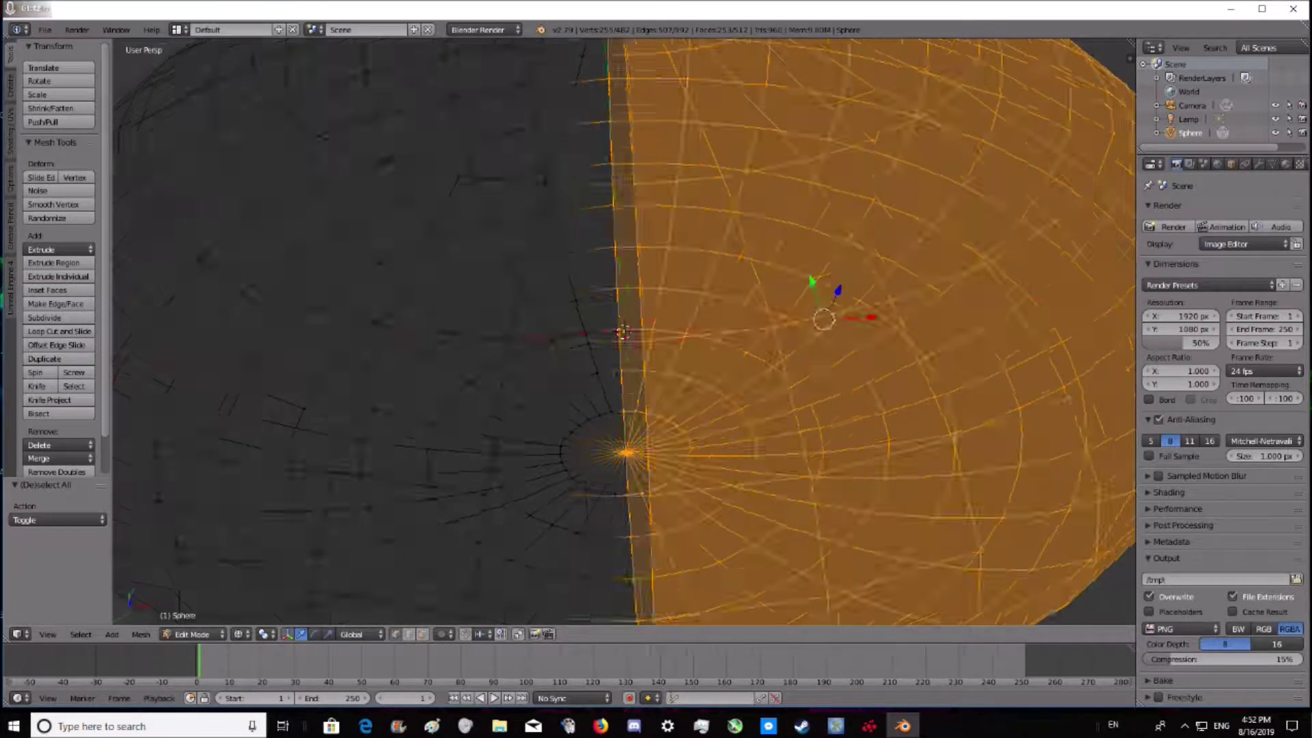
pyautogui.moveTo(627, 210); pyautogui.dragTo(607, 430)
pyautogui.moveTo(606, 431); pyautogui.dragTo(519, 410, button='middle')
pyautogui.scroll(-3, 615, 335)
pyautogui.scroll(-2, 60, 333)
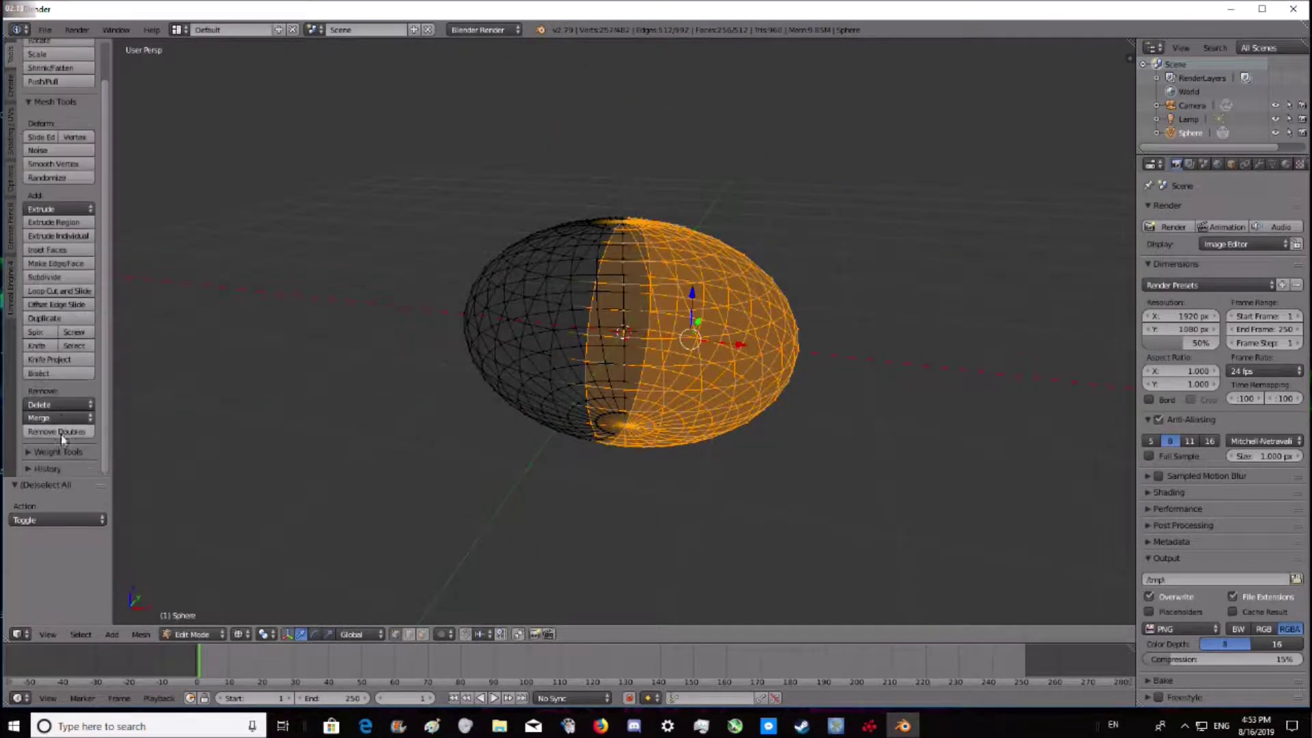
# - Delete the selected half and orbit to inspect the remaining half-sphere and its pole
pyautogui.click(57, 422)
pyautogui.scroll(4, 622, 335)
pyautogui.moveTo(622, 335)
pyautogui.mouseDown(button='middle')
pyautogui.moveTo(665, 295)
pyautogui.moveTo(600, 331)
pyautogui.mouseUp(button='middle')
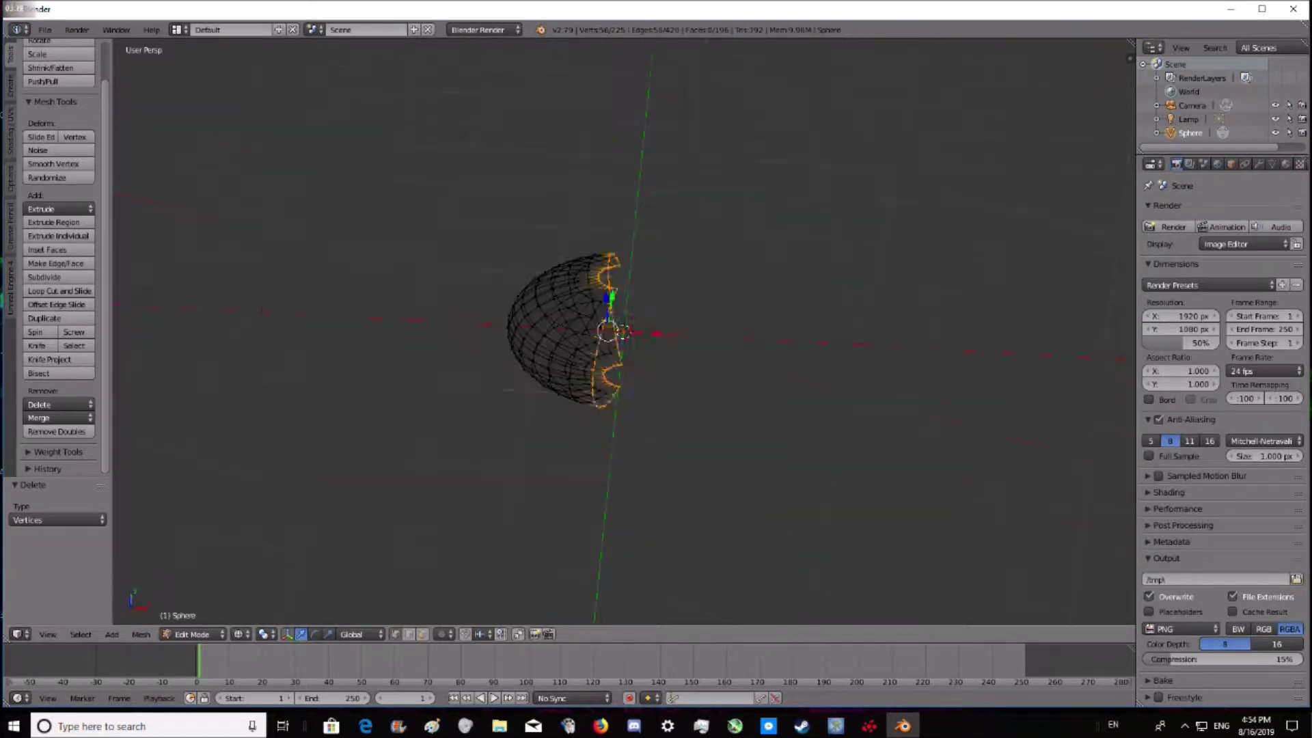
pyautogui.scroll(4, 699, 266)
pyautogui.moveTo(699, 267)
pyautogui.mouseDown(button='middle')
pyautogui.moveTo(656, 465)
pyautogui.moveTo(656, 382)
pyautogui.mouseUp(button='middle')
pyautogui.scroll(-3, 656, 383)
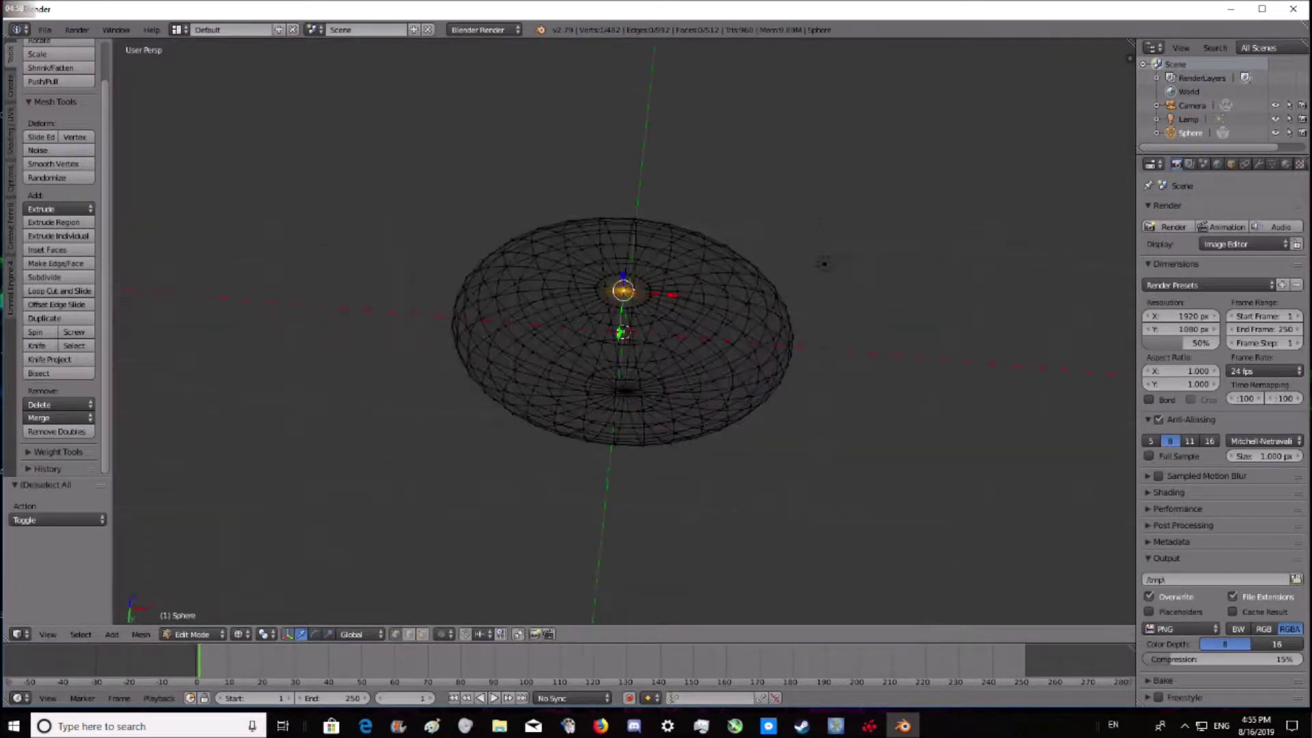
# - In see-through view, circle-select the faces on the egg's right half
pyautogui.press('z')
pyautogui.scroll(3, 621, 328)
pyautogui.moveTo(622, 328)
pyautogui.mouseDown(button='middle')
pyautogui.moveTo(622, 205)
pyautogui.moveTo(622, 383)
pyautogui.mouseUp(button='middle')
pyautogui.scroll(-3, 622, 328)
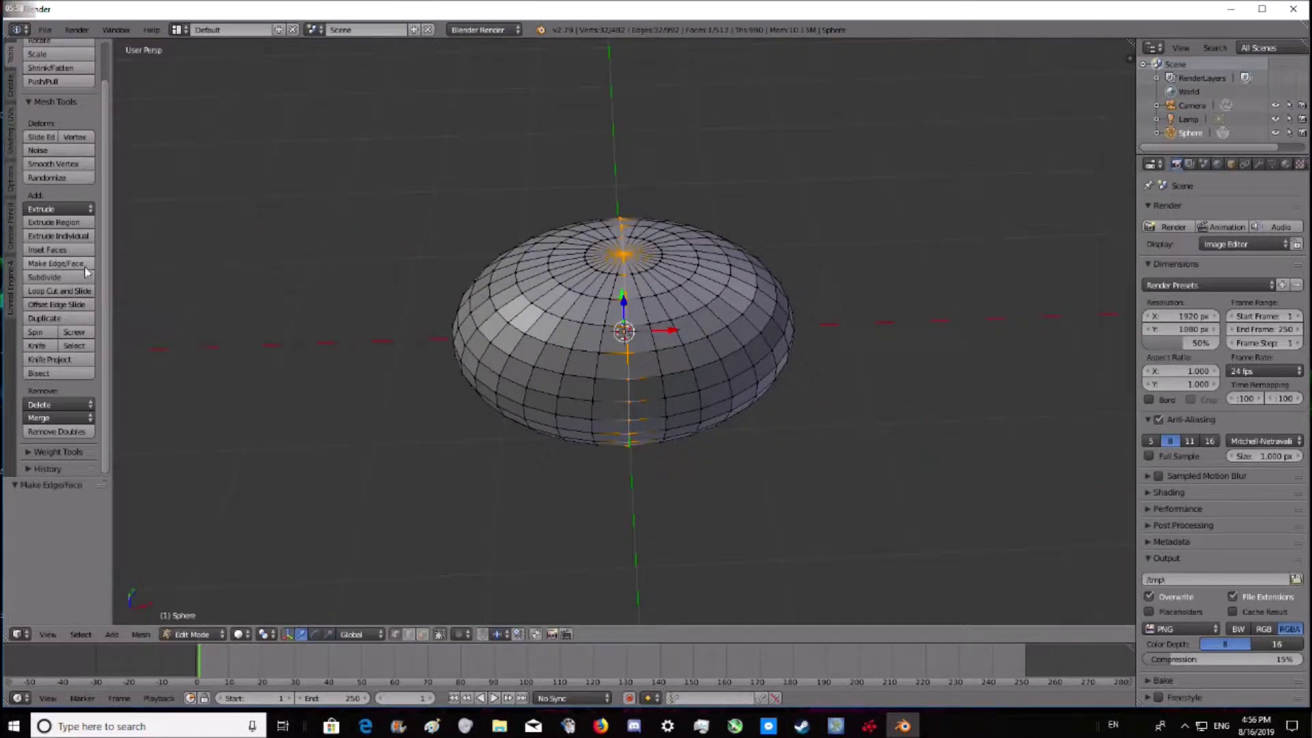
pyautogui.scroll(5, 624, 332)
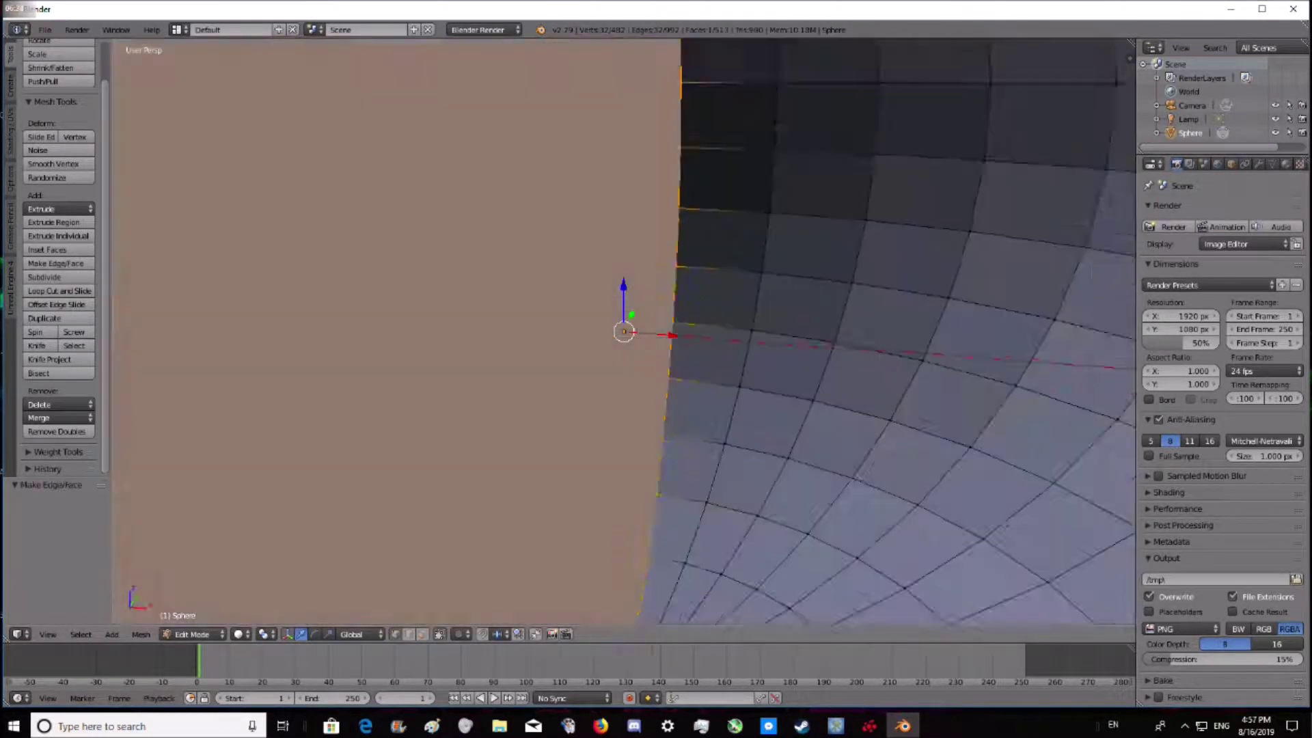
pyautogui.press('z')
pyautogui.moveTo(624, 332); pyautogui.dragTo(624, 205, button='middle')
pyautogui.press('a')
pyautogui.press('c')
pyautogui.moveTo(752, 410); pyautogui.dragTo(769, 205)
pyautogui.press('z')
pyautogui.moveTo(623, 332)
pyautogui.mouseDown(button='middle')
pyautogui.moveTo(623, 287)
pyautogui.moveTo(623, 341)
pyautogui.moveTo(649, 341)
pyautogui.moveTo(588, 332)
pyautogui.moveTo(523, 233)
pyautogui.mouseUp(button='middle')
# - Delete the selected vertices, leaving a dome with a flat cut end
pyautogui.press('x')
pyautogui.press('Return')
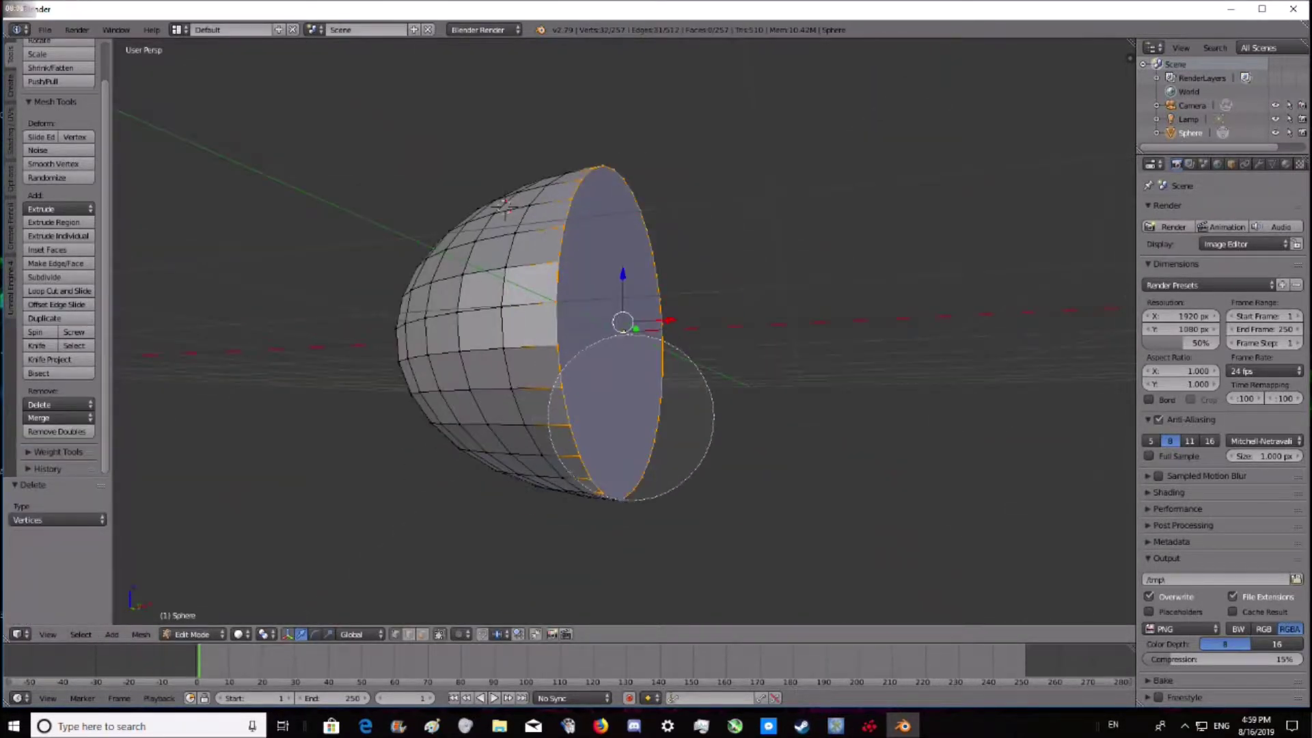
pyautogui.moveTo(623, 331); pyautogui.dragTo(594, 321, button='middle')
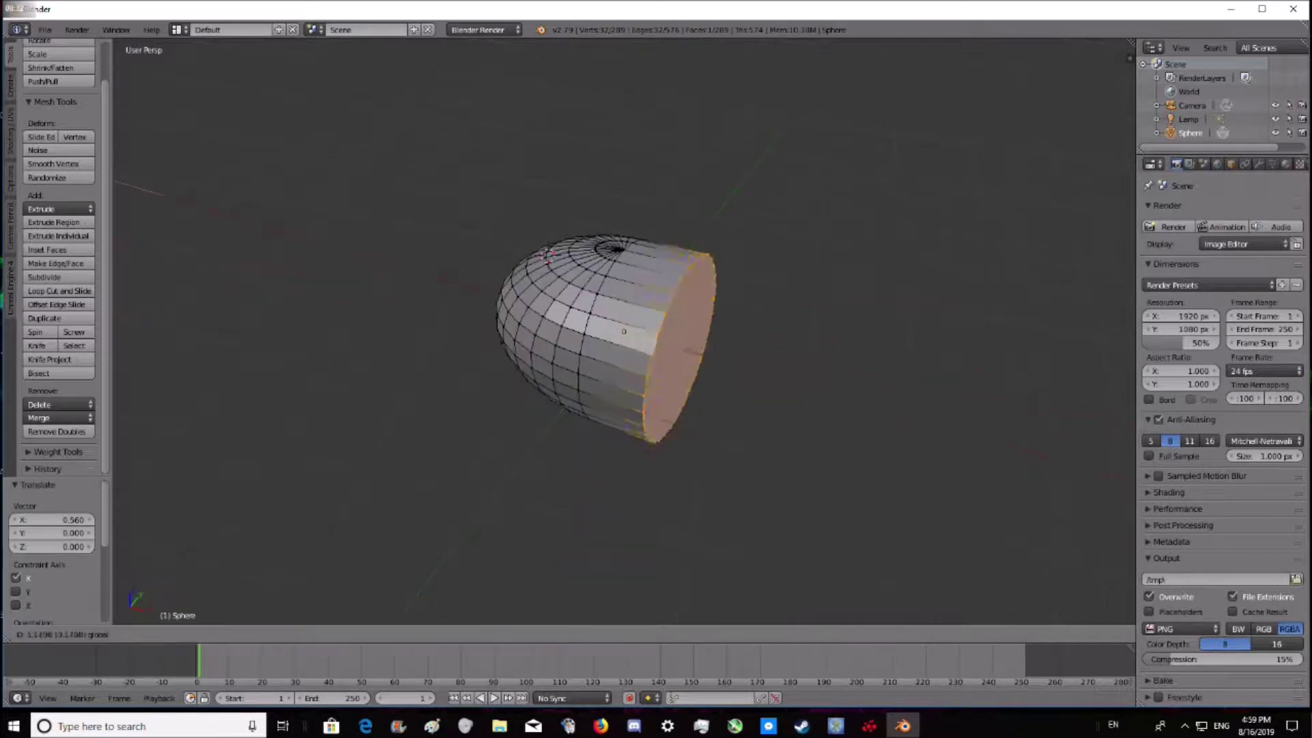
pyautogui.hotkey('shift', 'r')
pyautogui.hotkey('shift', 'r')
pyautogui.hotkey('shift', 'r')
# - Pull the extruded end outward and add a Mirror modifier on the Y axis only
pyautogui.moveTo(108, 226); pyautogui.dragTo(878, 521, button='middle')
pyautogui.click(1259, 164)
pyautogui.click(1222, 210)
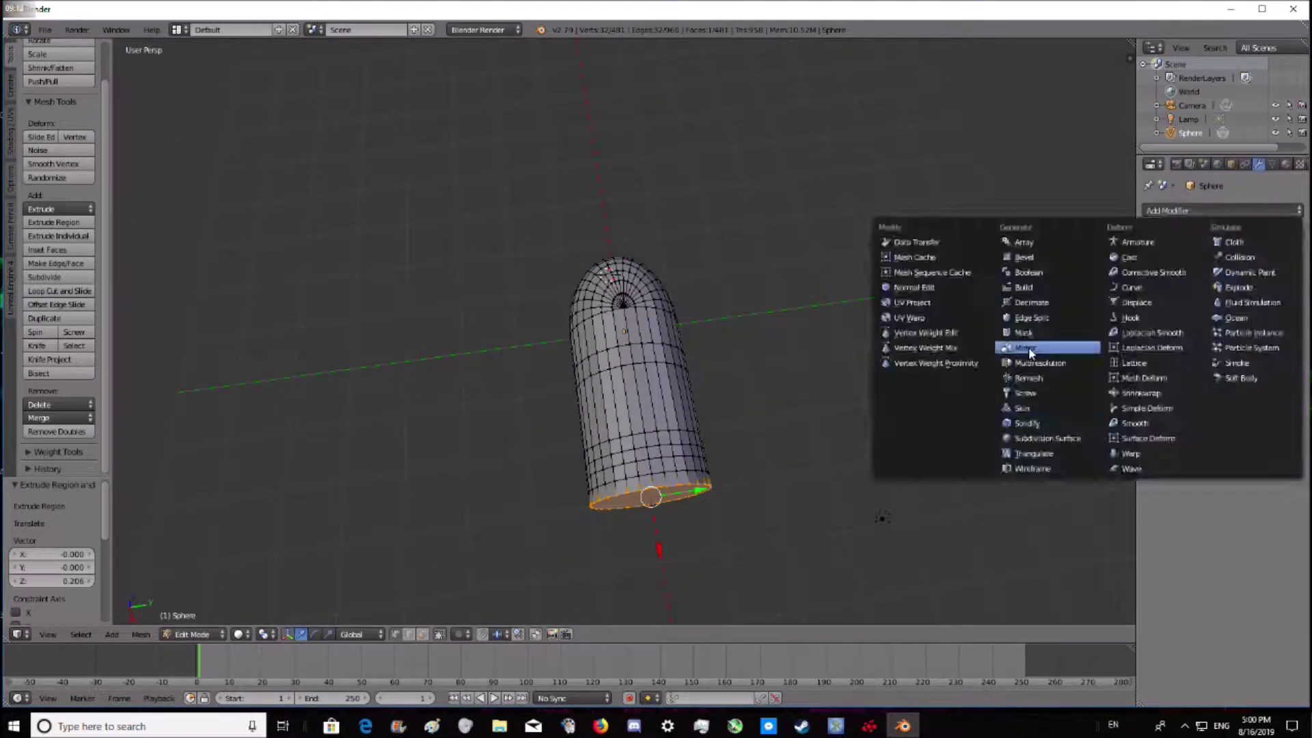
pyautogui.click(1017, 300)
pyautogui.click(1152, 300)
pyautogui.click(1152, 315)
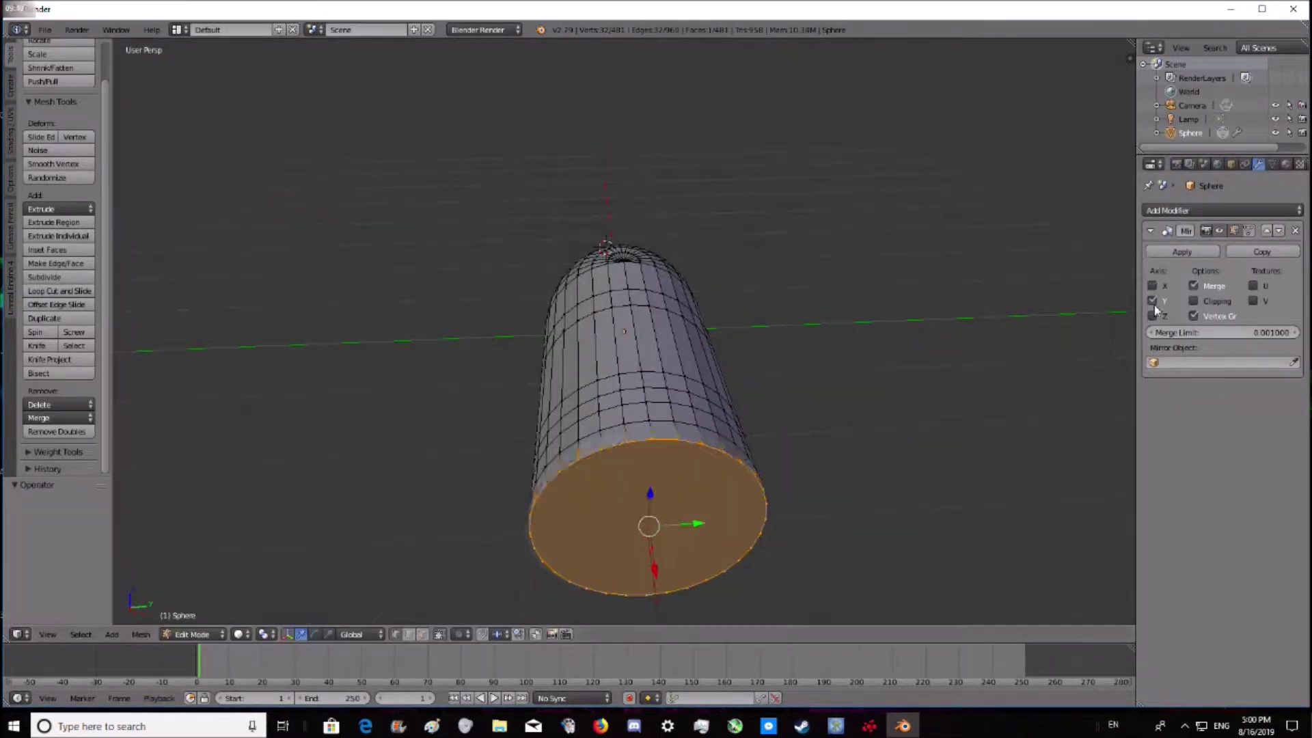
# - Try moving the end along Z, check the mirrored body, then undo the move
pyautogui.press('g')
pyautogui.press('z')
pyautogui.moveTo(624, 332)
pyautogui.mouseDown(button='middle')
pyautogui.moveTo(588, 294)
pyautogui.moveTo(420, 530)
pyautogui.moveTo(978, 547)
pyautogui.mouseUp(button='middle')
pyautogui.hotkey('ctrl', 'z')
pyautogui.press('k')
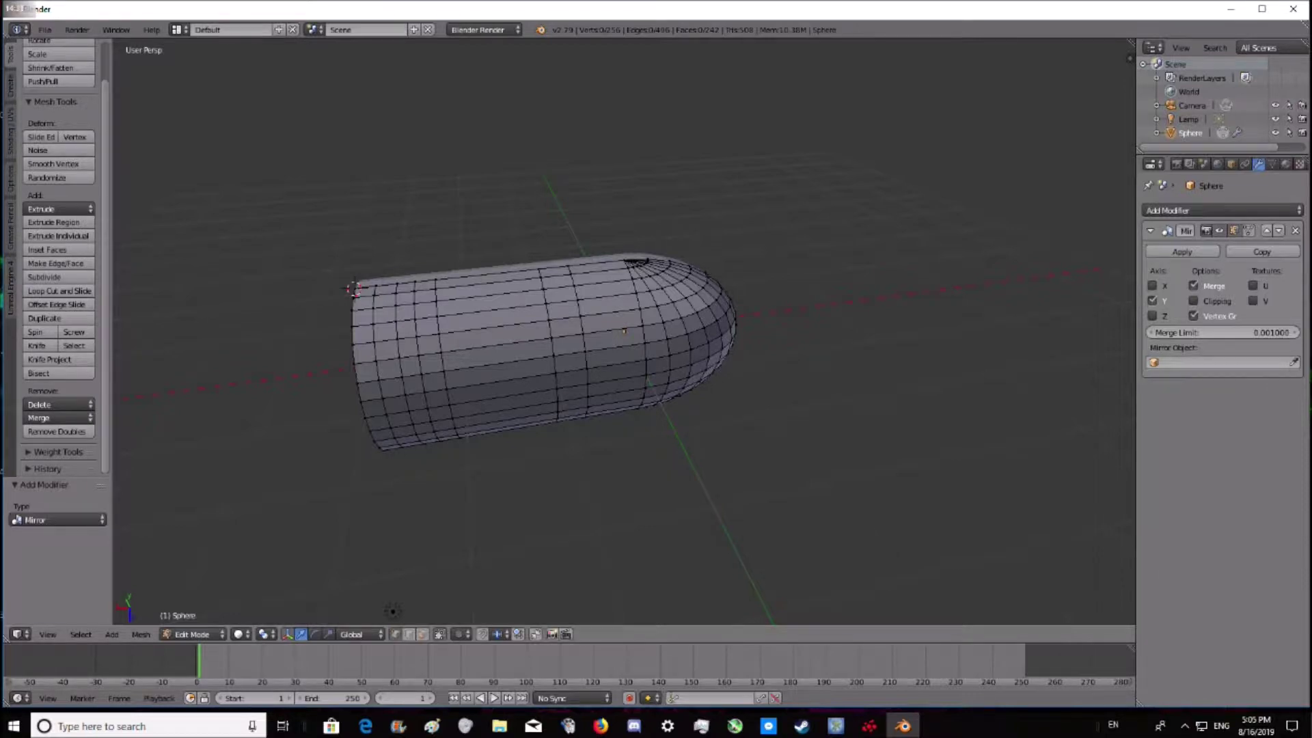
# - Select an edge path around the nose for the mouth outline and view it frontally
pyautogui.moveTo(348, 314); pyautogui.dragTo(342, 304, button='middle')
pyautogui.keyDown('ctrl'); pyautogui.rightClick(340, 300); pyautogui.keyUp('ctrl')
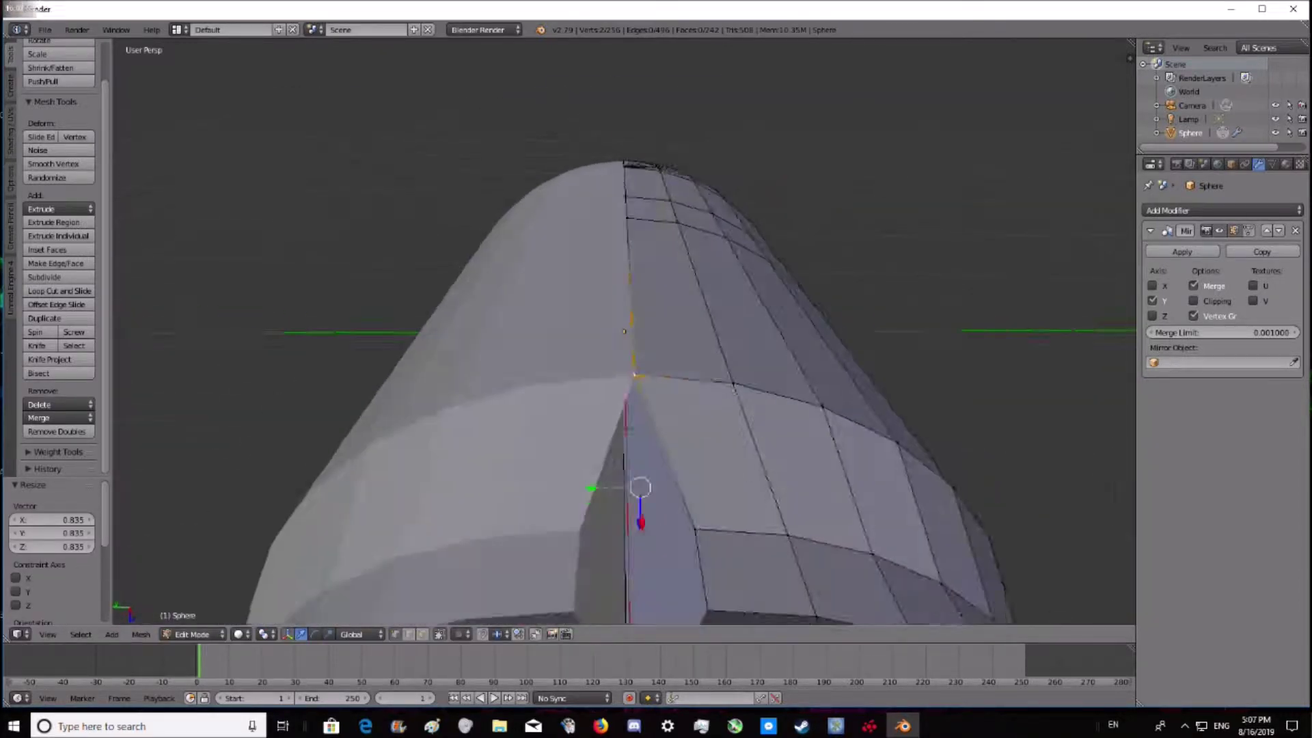
pyautogui.press('a')
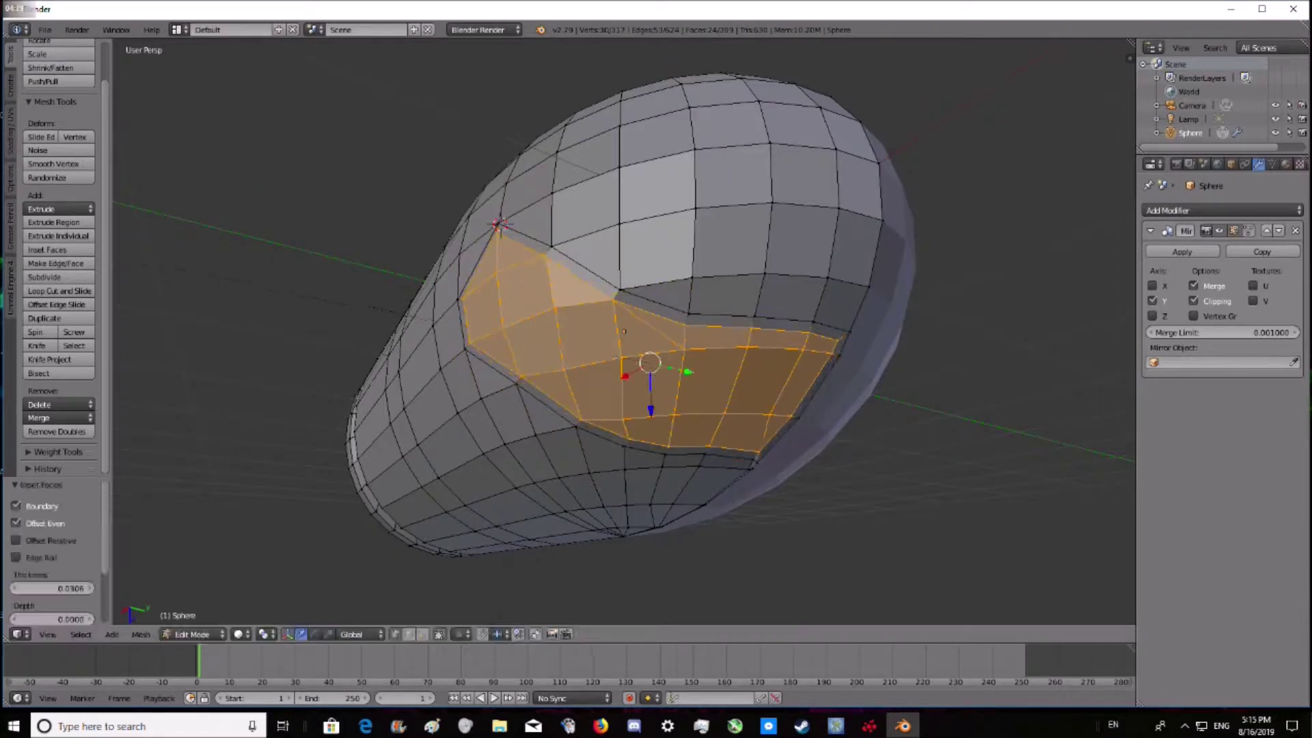
pyautogui.moveTo(624, 331); pyautogui.dragTo(624, 332, button='middle')
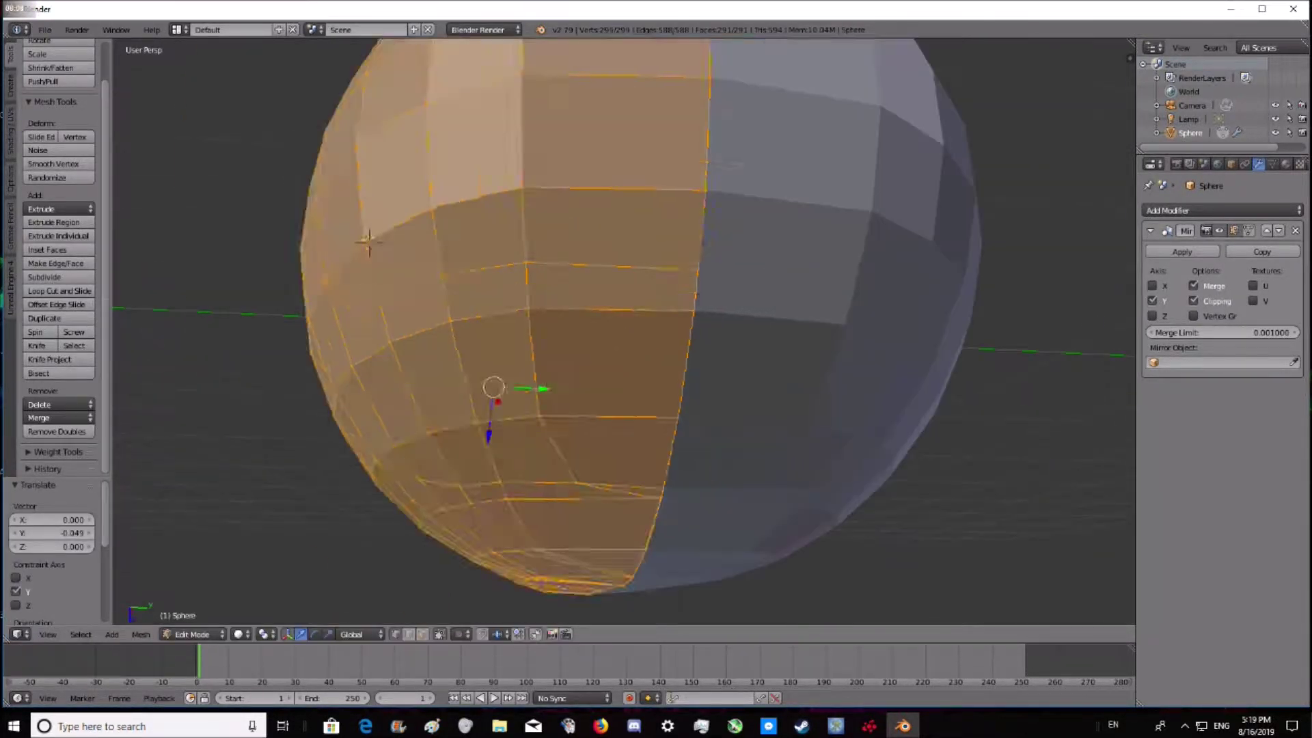
# - Zoom in toward the eye socket on the bullet's head
pyautogui.scroll(5, 674, 367)
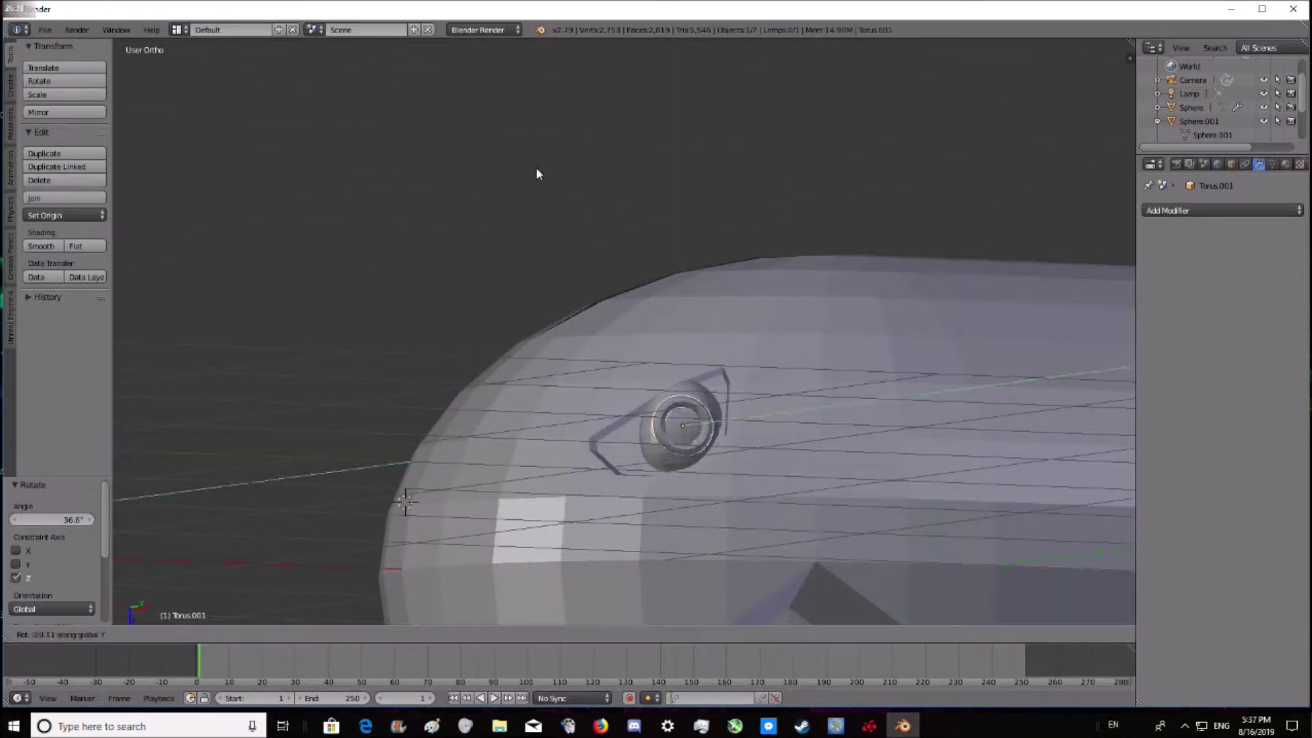
# - In Edit Mode on the body, merge the selected head vertices At Last
pyautogui.press('a')
pyautogui.moveTo(536, 173)
pyautogui.mouseDown(button='middle')
pyautogui.moveTo(791, 410)
pyautogui.moveTo(727, 375)
pyautogui.moveTo(761, 401)
pyautogui.moveTo(711, 444)
pyautogui.mouseUp(button='middle')
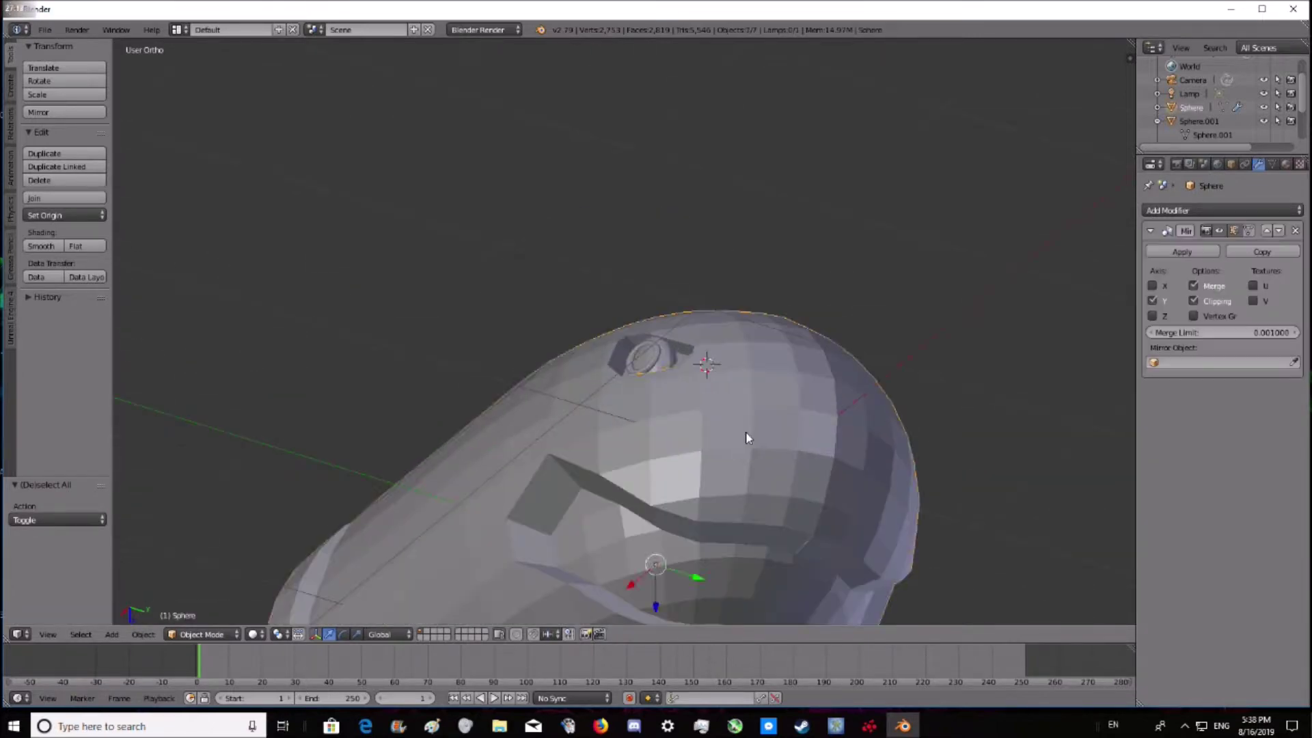
pyautogui.moveTo(983, 270)
pyautogui.mouseDown(button='middle')
pyautogui.moveTo(818, 401)
pyautogui.moveTo(931, 424)
pyautogui.mouseUp(button='middle')
pyautogui.press('Tab')
pyautogui.scroll(5, 931, 425)
pyautogui.scroll(-5, 623, 331)
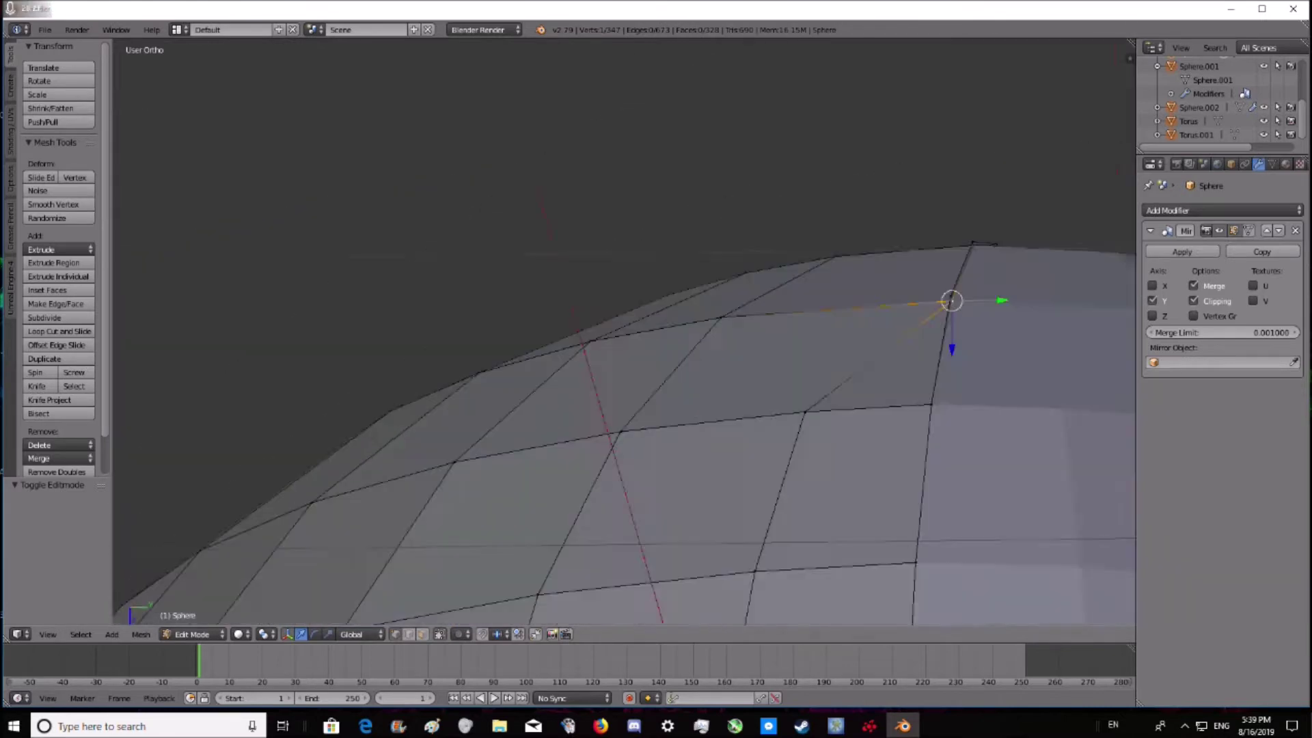
pyautogui.hotkey('alt', 'm')
pyautogui.moveTo(478, 342); pyautogui.dragTo(547, 307, button='middle')
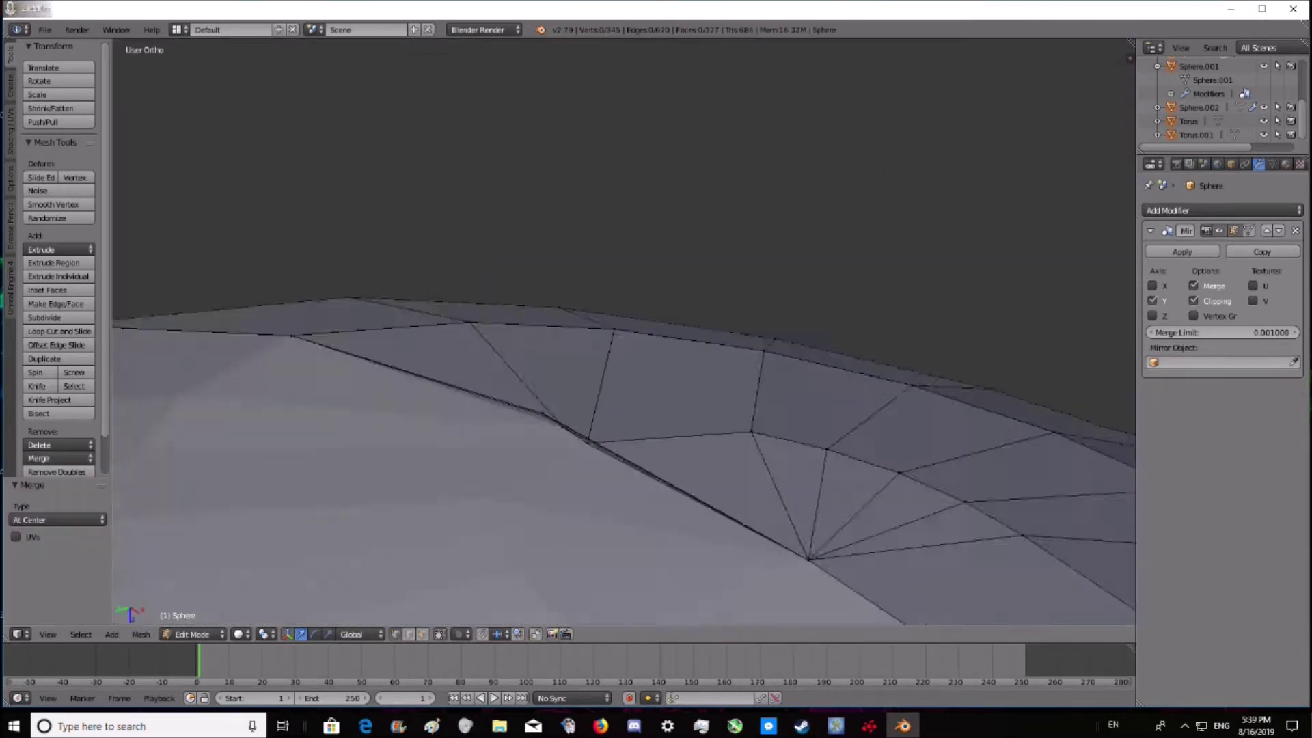
pyautogui.click(58, 520)
# - Circle-select and weld the next two vertices, then return to Object Mode with the body selected
pyautogui.moveTo(751, 382); pyautogui.dragTo(781, 359, button='middle')
pyautogui.press('c')
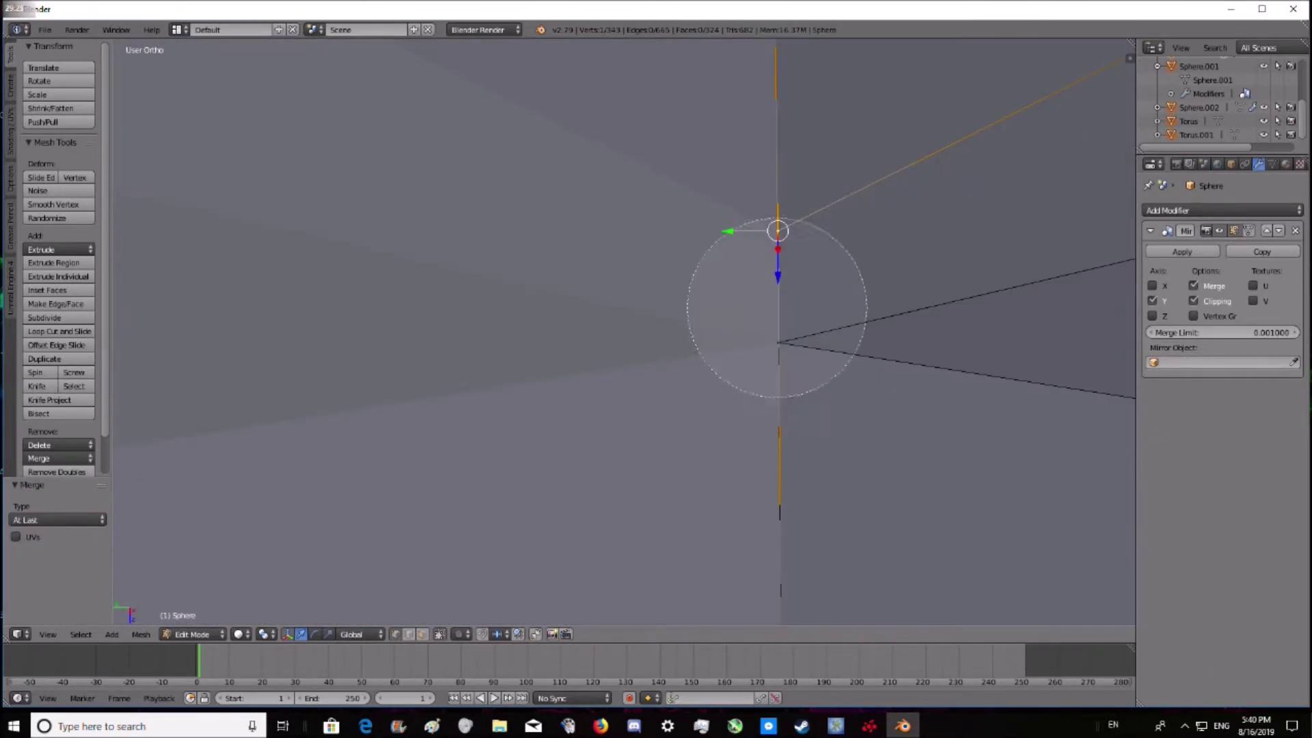
pyautogui.click(773, 349)
pyautogui.scroll(-5, 772, 349)
pyautogui.scroll(5, 615, 410)
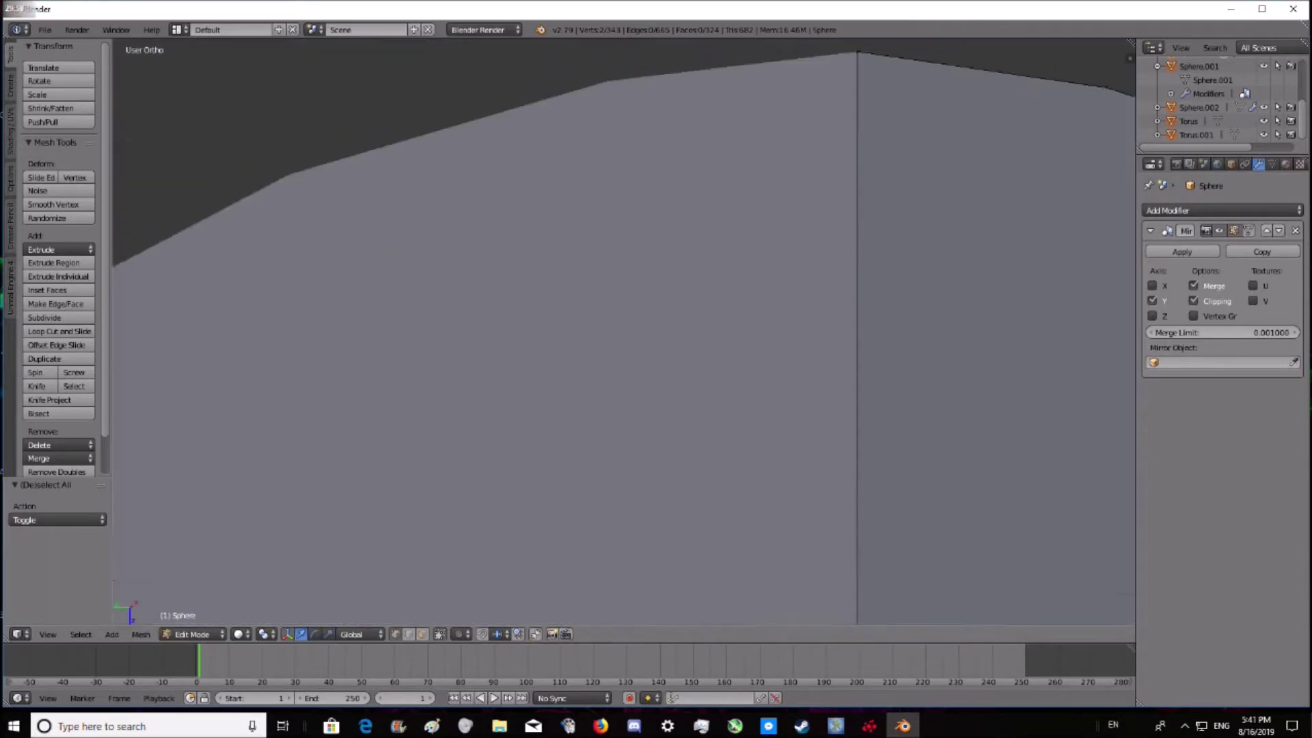
pyautogui.scroll(-6, 615, 410)
pyautogui.moveTo(581, 444)
pyautogui.mouseDown(button='middle')
pyautogui.moveTo(608, 478)
pyautogui.moveTo(811, 483)
pyautogui.mouseUp(button='middle')
pyautogui.scroll(3, 608, 478)
pyautogui.press('Tab')
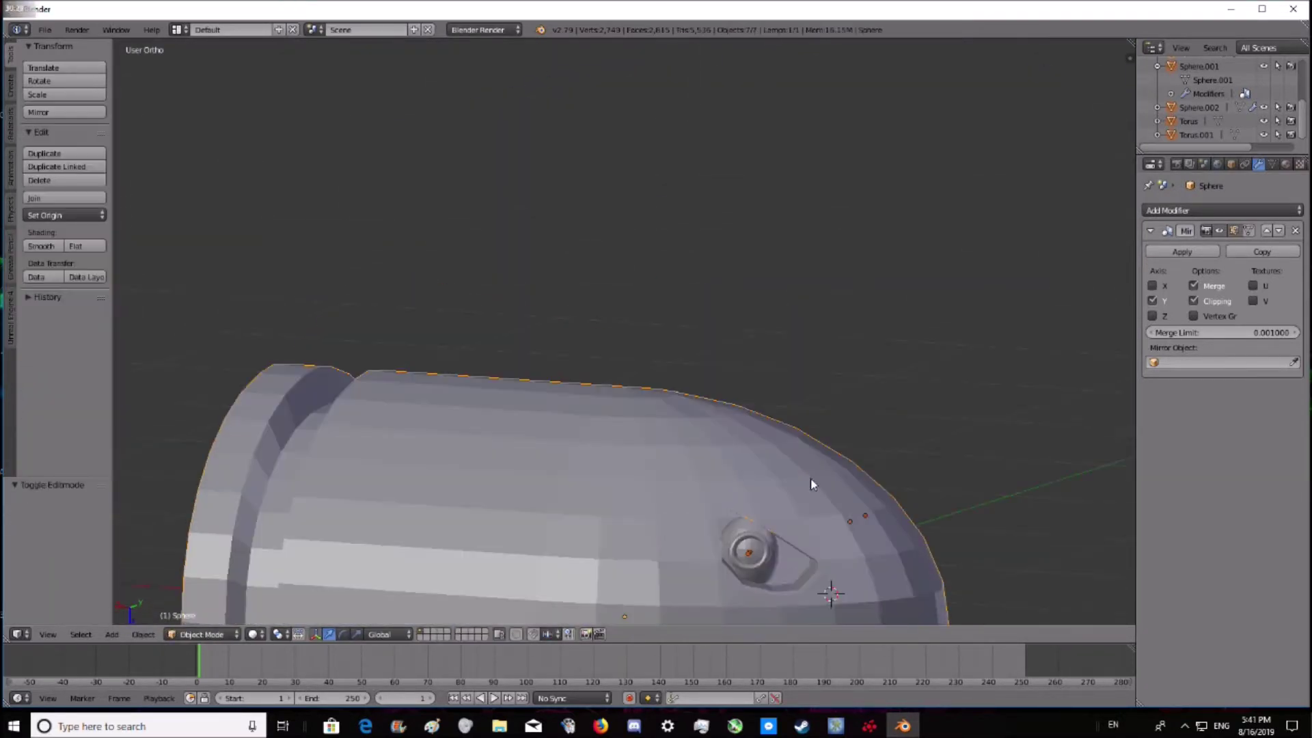
pyautogui.scroll(2, 1216, 103)
pyautogui.click(1191, 76)
pyautogui.scroll(5, 874, 283)
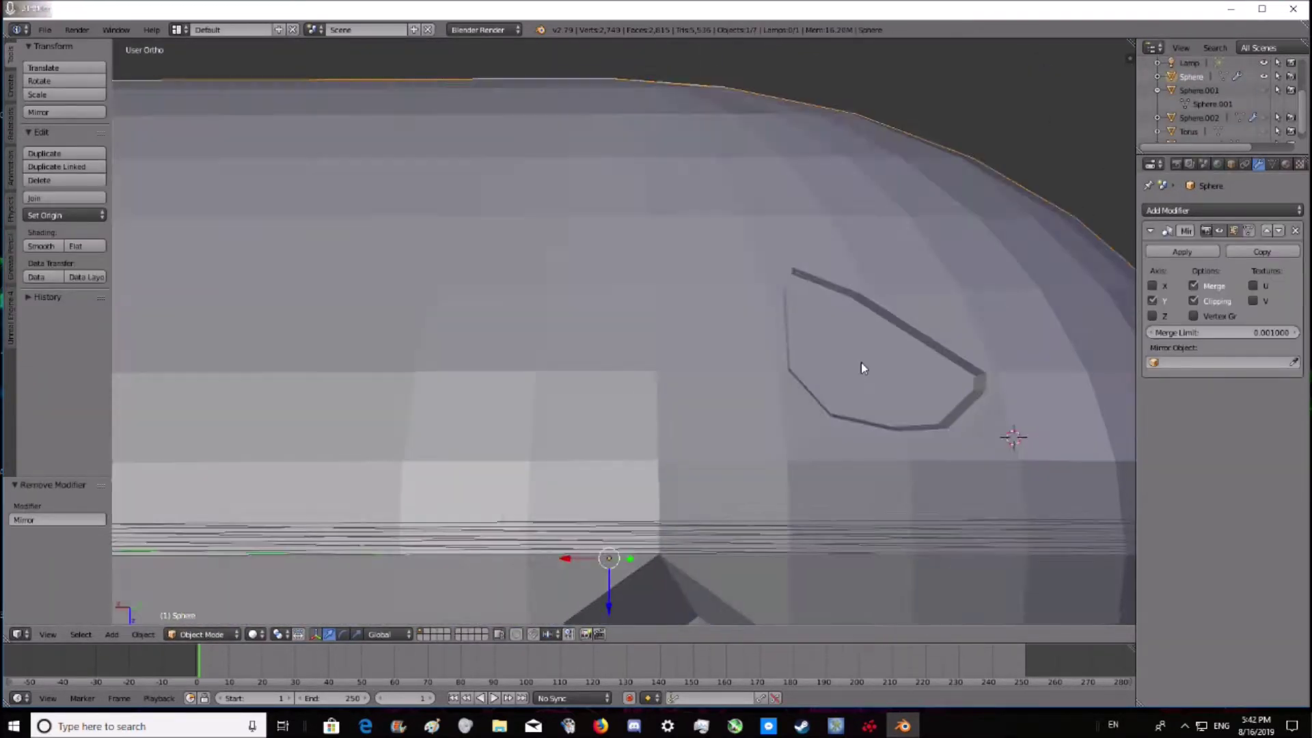
# - Add a red material slot to the body and assign it to the eye face
pyautogui.press('Tab')
pyautogui.press('g')
pyautogui.press('Escape')
pyautogui.scroll(-5, 684, 342)
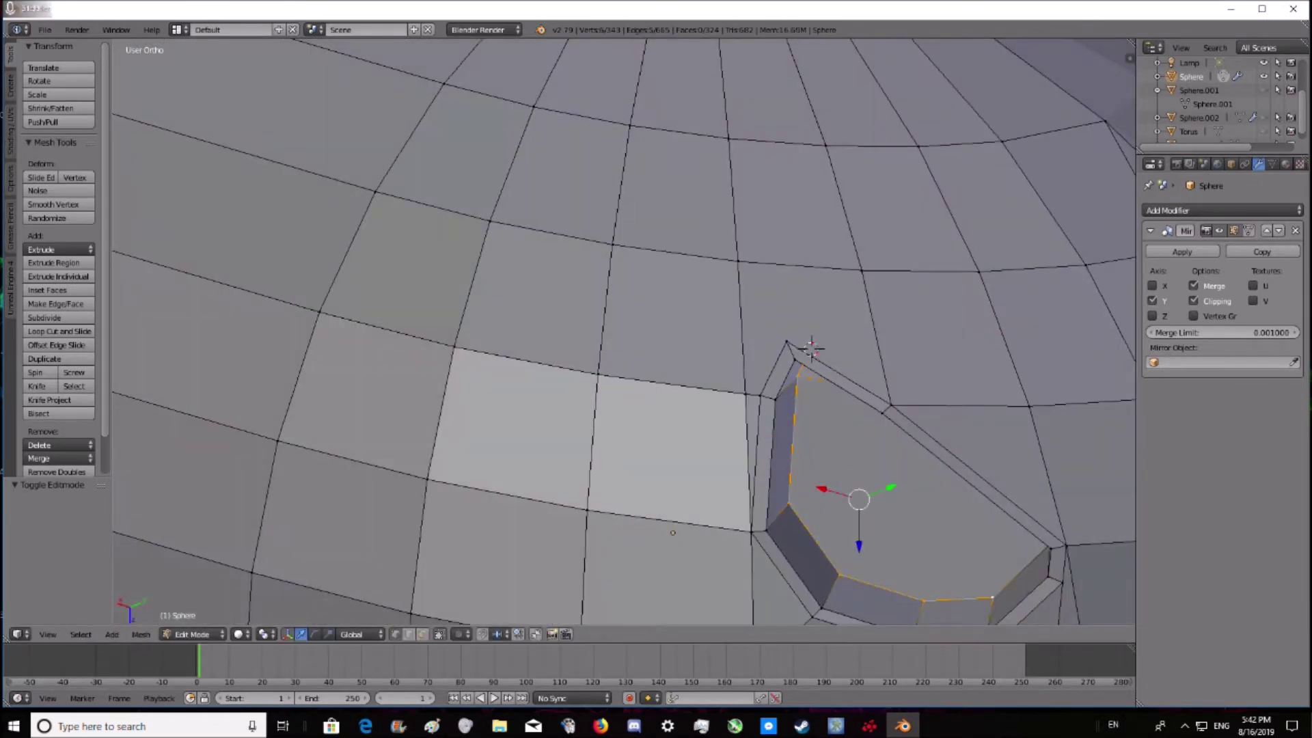
pyautogui.moveTo(615, 342); pyautogui.dragTo(752, 307, button='middle')
pyautogui.click(1286, 164)
pyautogui.click(1189, 272)
pyautogui.click(1285, 210)
pyautogui.moveTo(684, 342); pyautogui.dragTo(751, 308, button='middle')
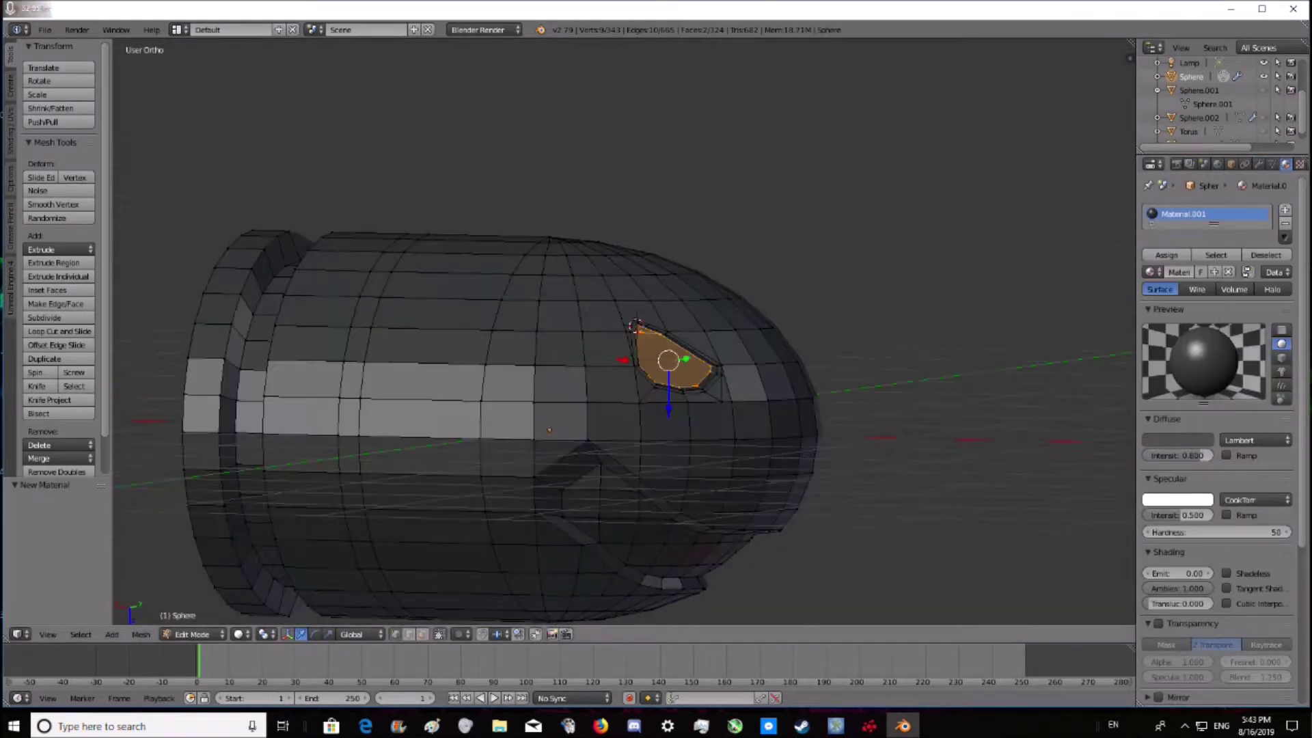
pyautogui.click(1178, 471)
pyautogui.click(1196, 321)
pyautogui.click(1166, 287)
# - Select the inner mouth faces and assign them the red material
pyautogui.moveTo(625, 306); pyautogui.dragTo(586, 452, button='middle')
pyautogui.keyDown('alt'); pyautogui.rightClick(585, 452); pyautogui.keyUp('alt')
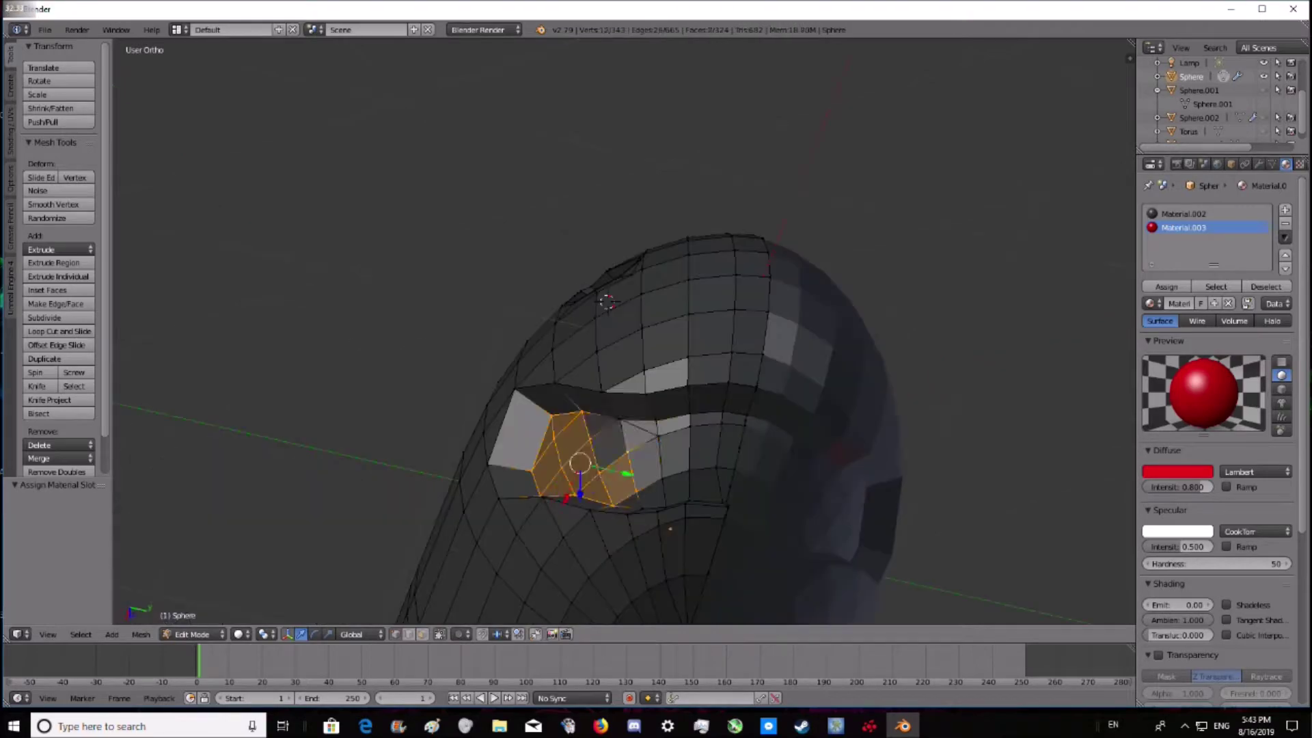
pyautogui.scroll(5, 622, 328)
pyautogui.scroll(-6, 621, 328)
pyautogui.moveTo(622, 328); pyautogui.dragTo(656, 287, button='middle')
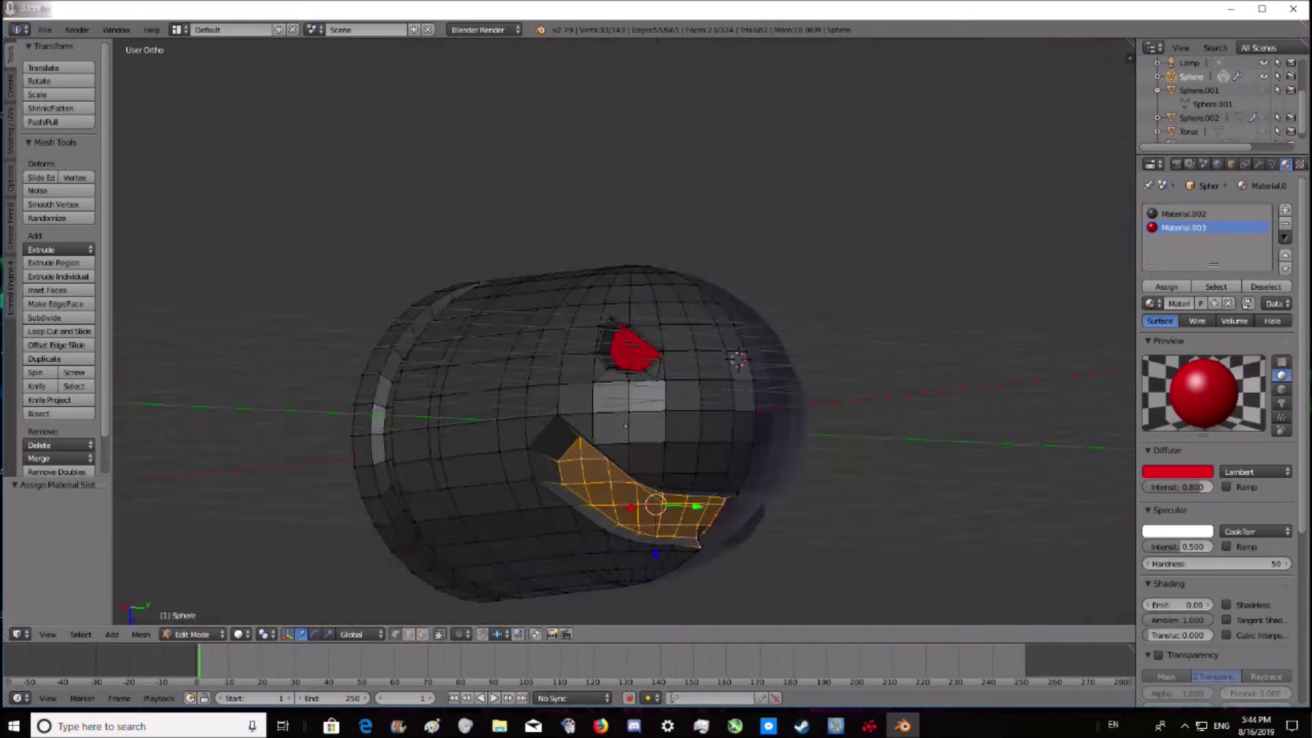
pyautogui.scroll(8, 621, 328)
pyautogui.scroll(-5, 621, 328)
pyautogui.moveTo(622, 328); pyautogui.dragTo(688, 317, button='middle')
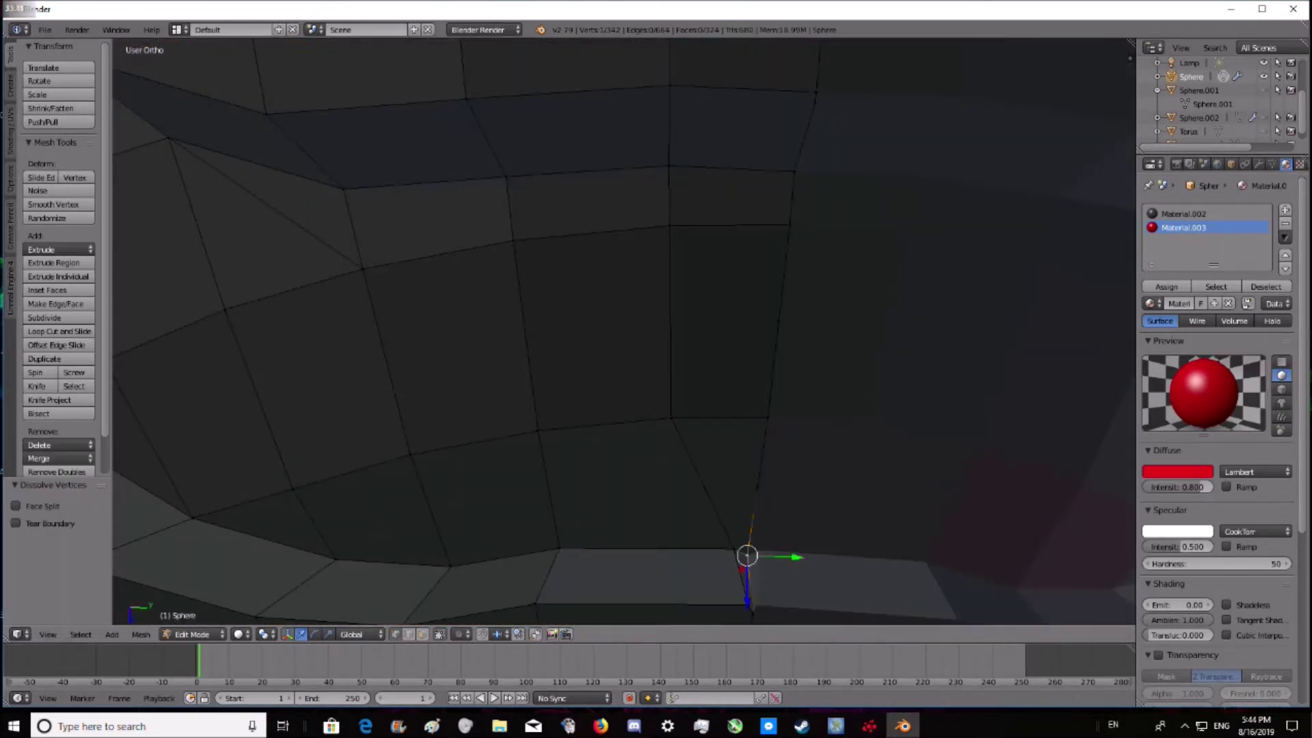
pyautogui.keyDown('alt'); pyautogui.rightClick(690, 315); pyautogui.keyUp('alt')
pyautogui.moveTo(666, 342); pyautogui.dragTo(665, 341)
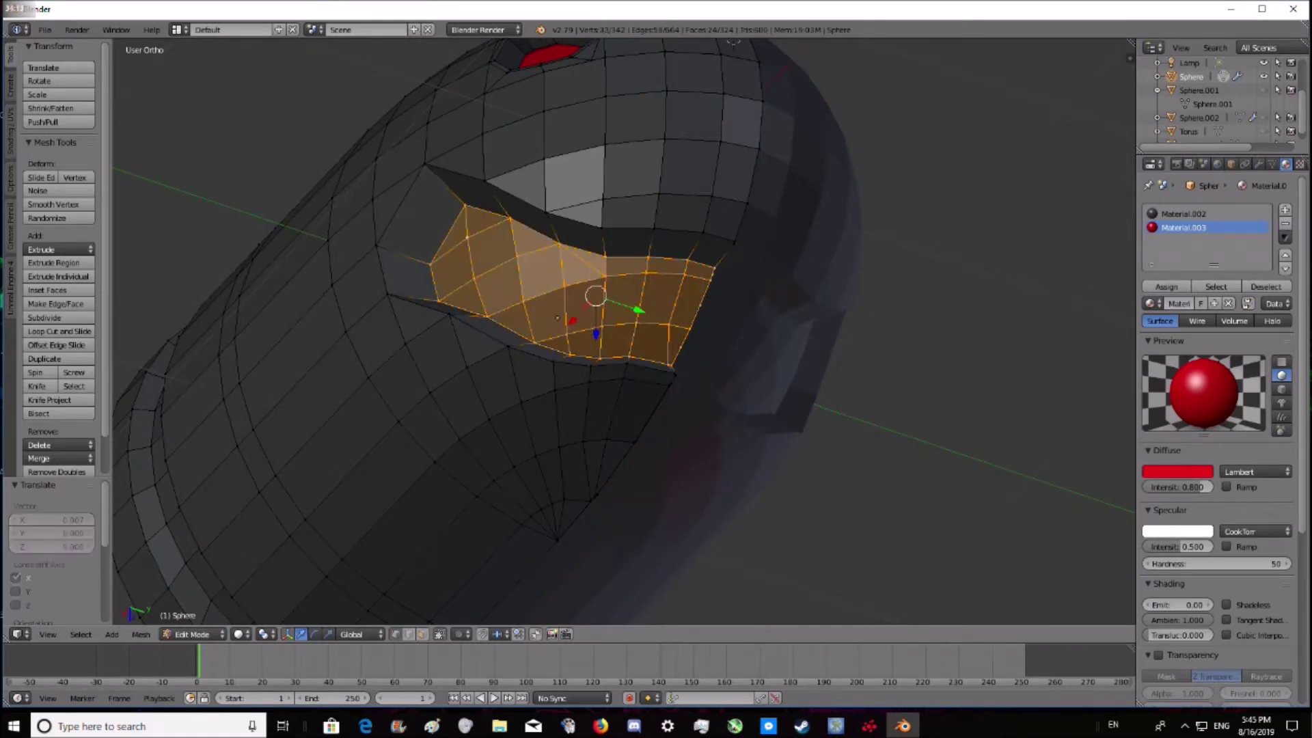
pyautogui.scroll(-5, 622, 328)
pyautogui.click(1166, 286)
# - Add a new white material slot for the teeth
pyautogui.scroll(5, 622, 328)
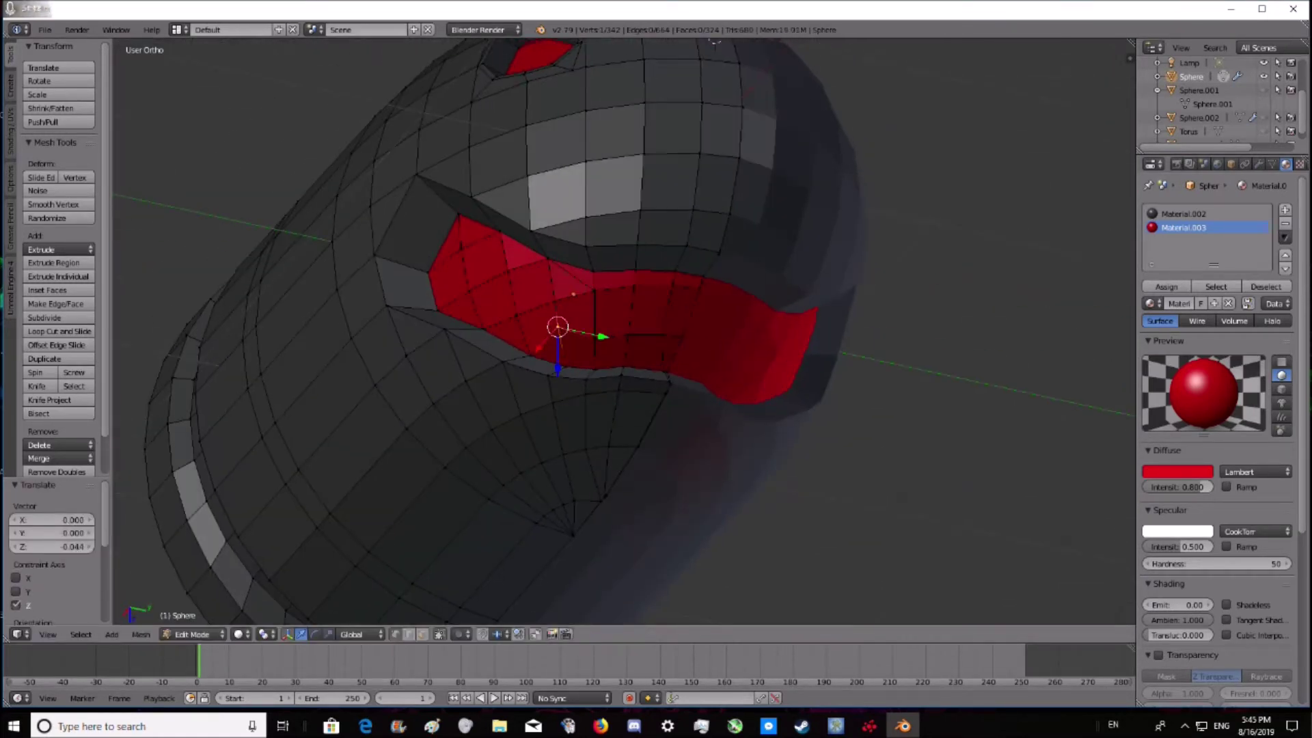
pyautogui.moveTo(564, 331); pyautogui.dragTo(519, 225, button='middle')
pyautogui.click(1284, 210)
pyautogui.click(1179, 304)
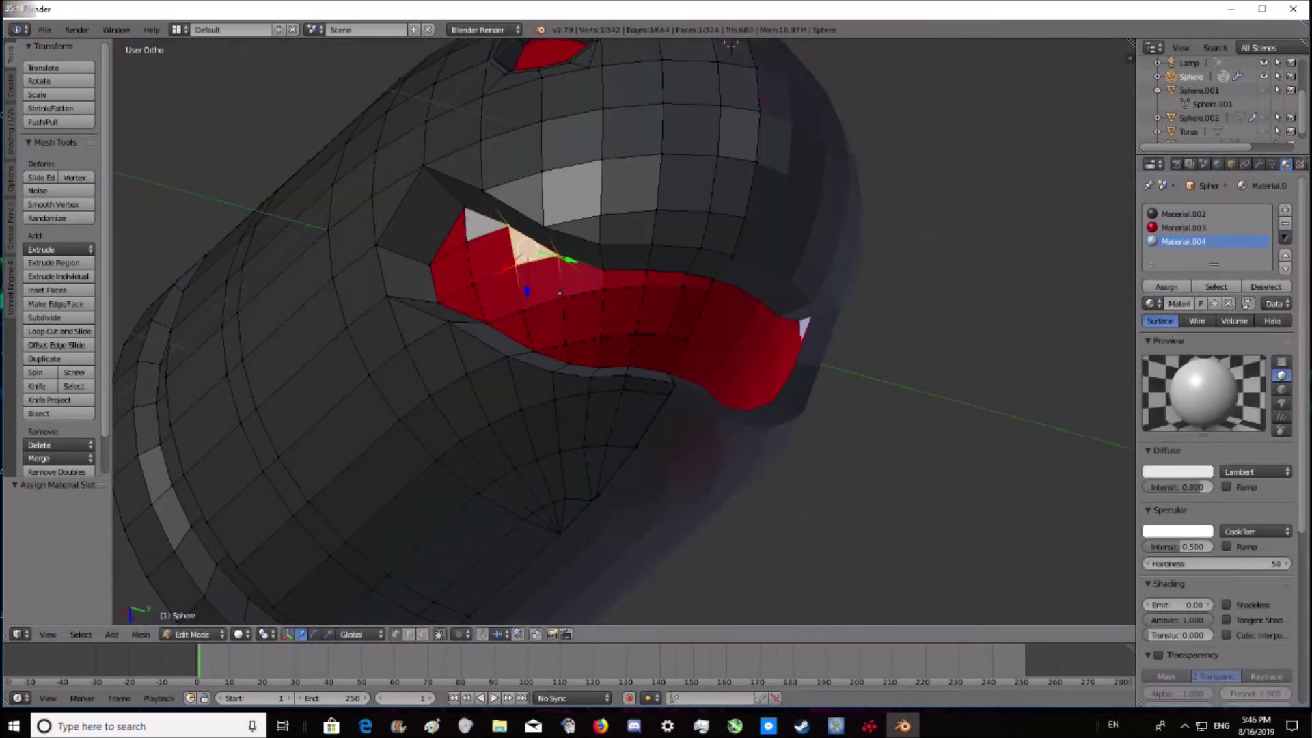
pyautogui.moveTo(615, 410); pyautogui.dragTo(684, 383, button='middle')
# - Knife-cut triangular teeth along the mouth edges
pyautogui.press('Return')
pyautogui.press('k')
pyautogui.scroll(3, 615, 308)
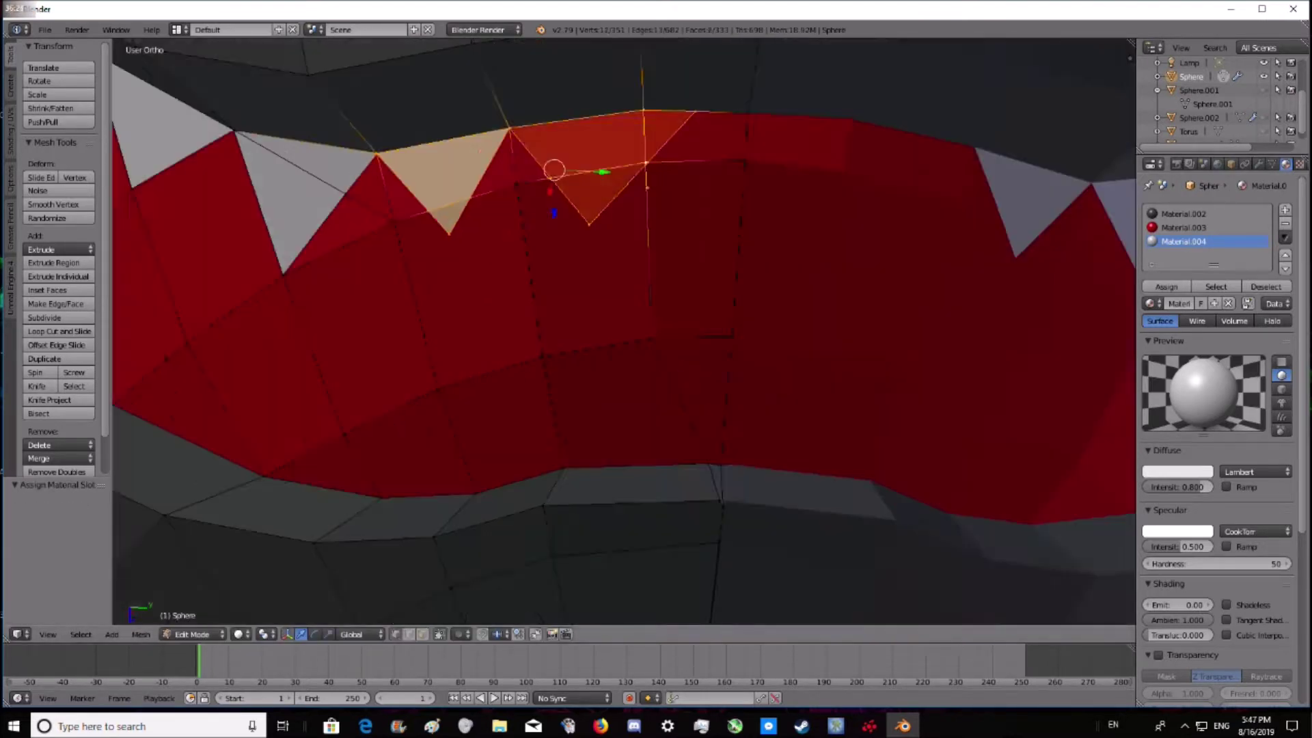
pyautogui.scroll(-5, 615, 307)
pyautogui.moveTo(615, 307)
pyautogui.mouseDown(button='middle')
pyautogui.moveTo(546, 328)
pyautogui.moveTo(566, 365)
pyautogui.mouseUp(button='middle')
pyautogui.scroll(5, 547, 328)
pyautogui.rightClick(547, 331)
pyautogui.press('k')
pyautogui.press('Return')
pyautogui.press('k')
pyautogui.press('k')
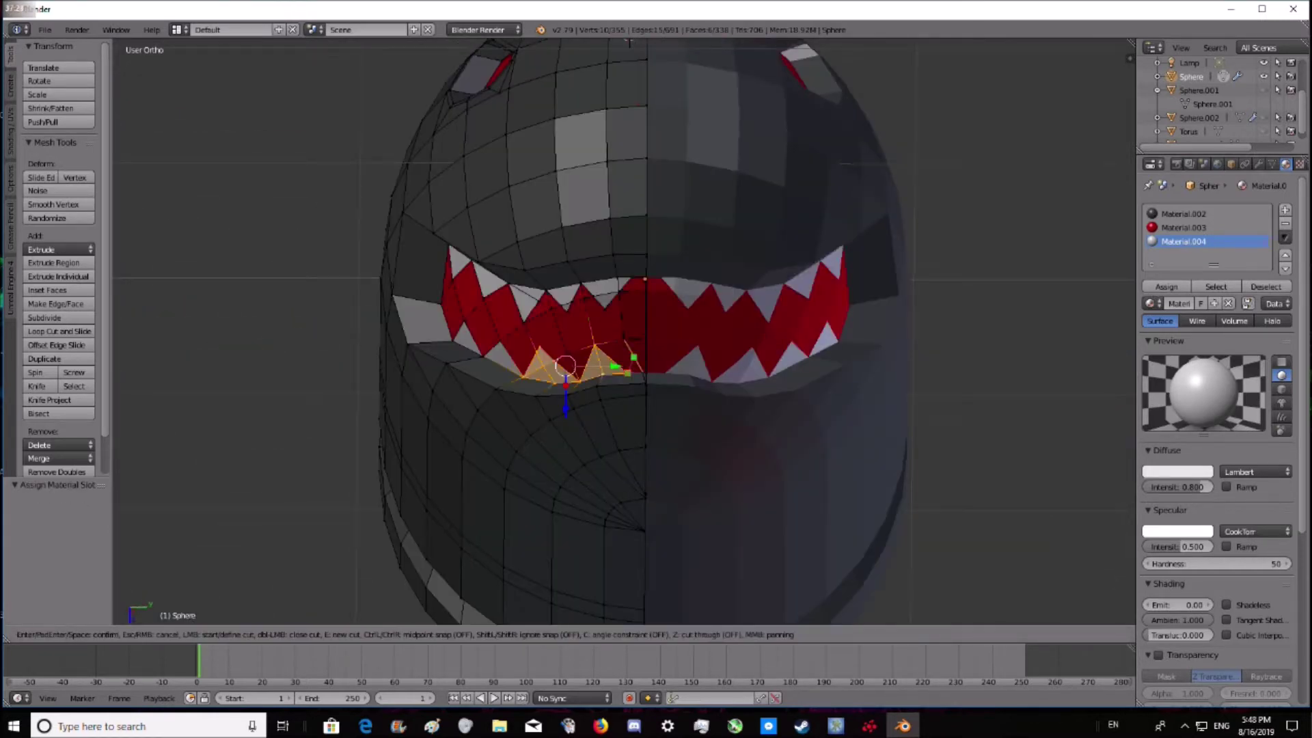
pyautogui.scroll(2, 592, 364)
pyautogui.scroll(-3, 592, 364)
pyautogui.scroll(-4, 591, 364)
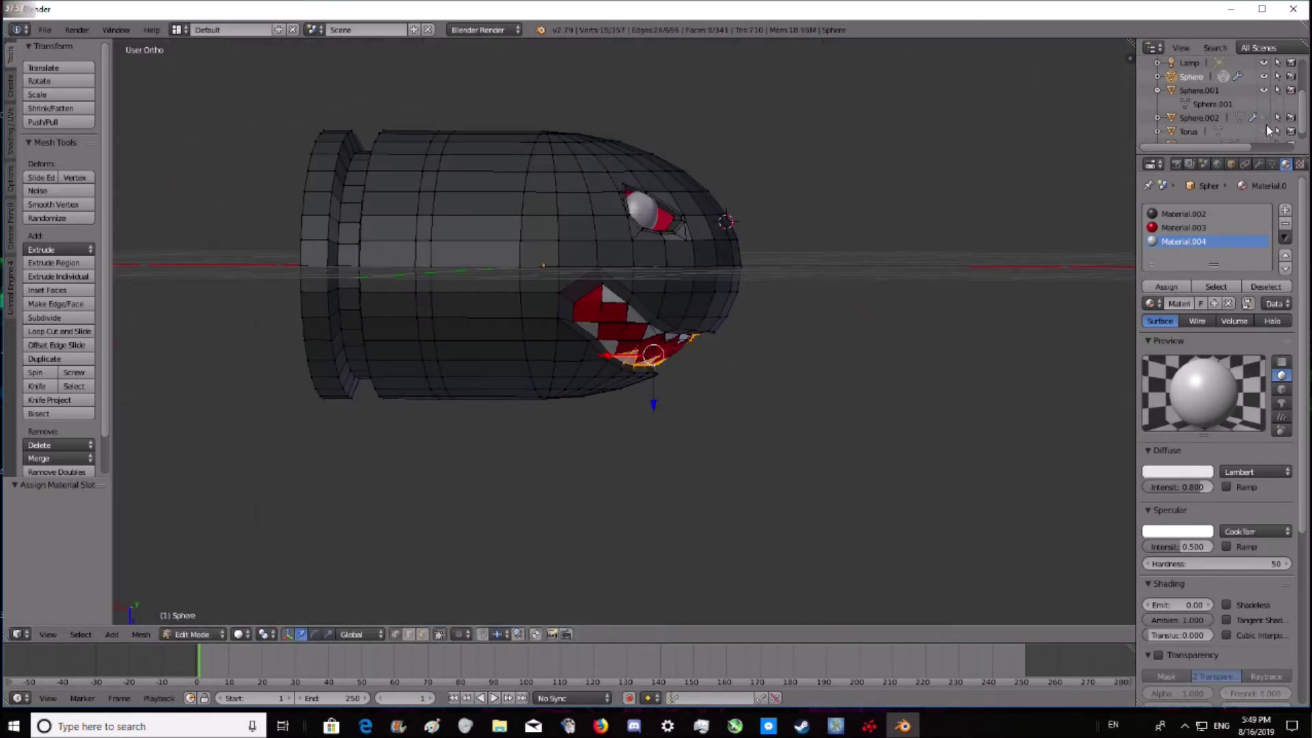
# - Return to Object Mode and select the eye and Torus objects
pyautogui.press('Tab')
pyautogui.moveTo(615, 342); pyautogui.dragTo(683, 308, button='middle')
pyautogui.click(1199, 90)
pyautogui.moveTo(875, 302); pyautogui.dragTo(820, 287, button='middle')
pyautogui.scroll(-1, 1197, 124)
pyautogui.click(1189, 121)
pyautogui.moveTo(1015, 291); pyautogui.dragTo(796, 183, button='middle')
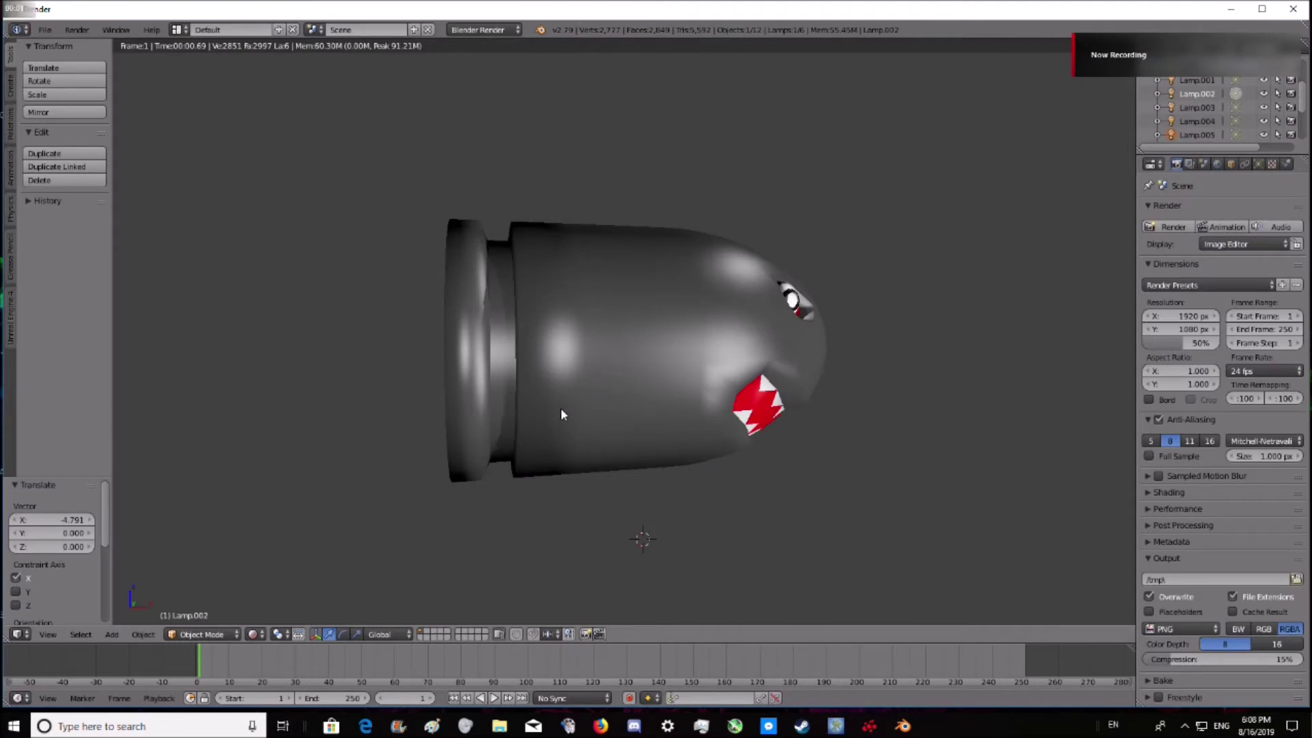
# - Switch the viewport to rendered shading and orbit around the lit bullet
pyautogui.hotkey('shift', 'z')
pyautogui.moveTo(694, 363); pyautogui.dragTo(636, 364, button='middle')
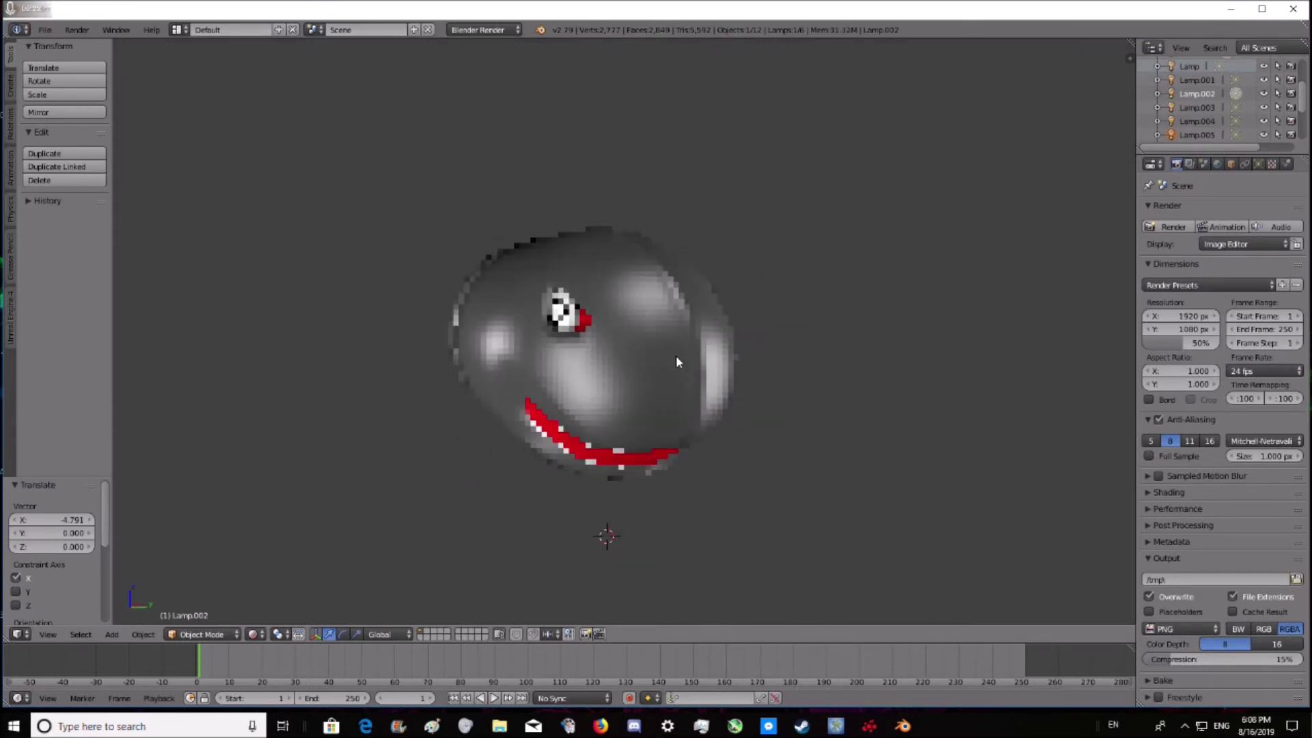